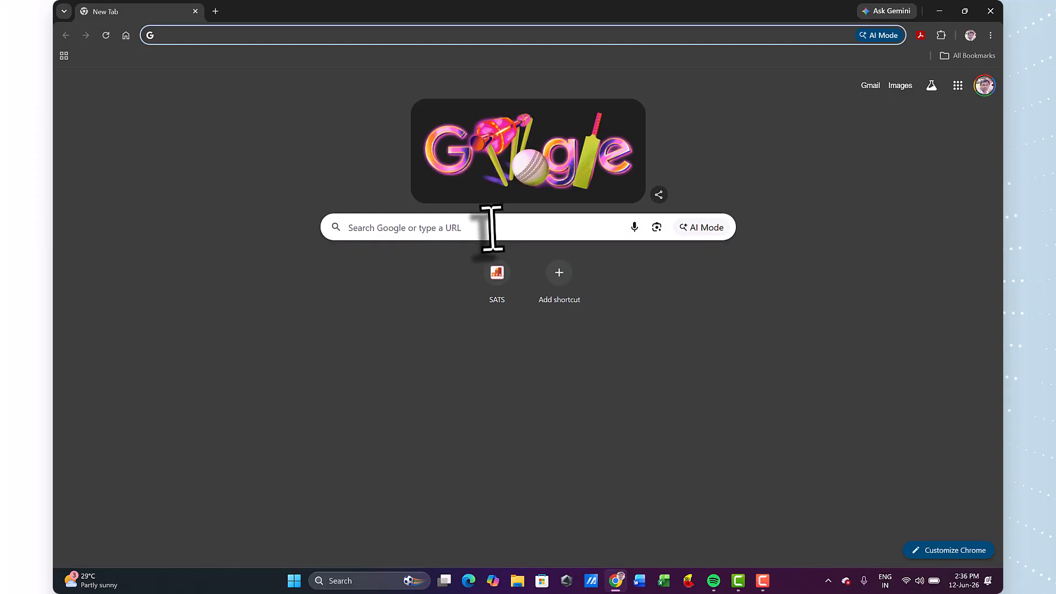
# Search Google for UDISE and open the official UDISE+ website.
pyautogui.click(492, 227)
pyautogui.write('UDISE')
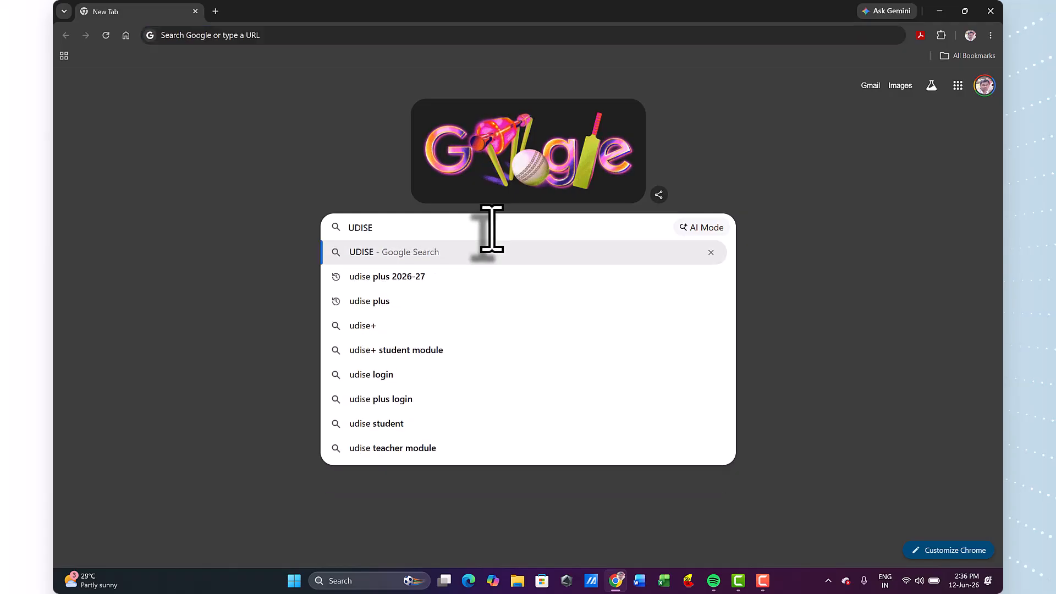
pyautogui.press('Return')
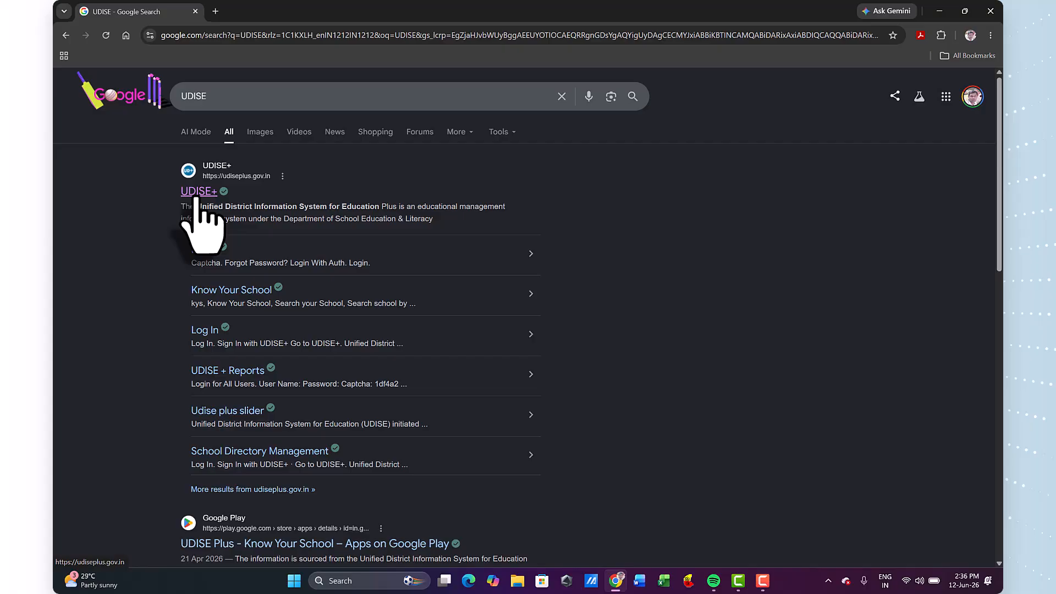
pyautogui.click(196, 196)
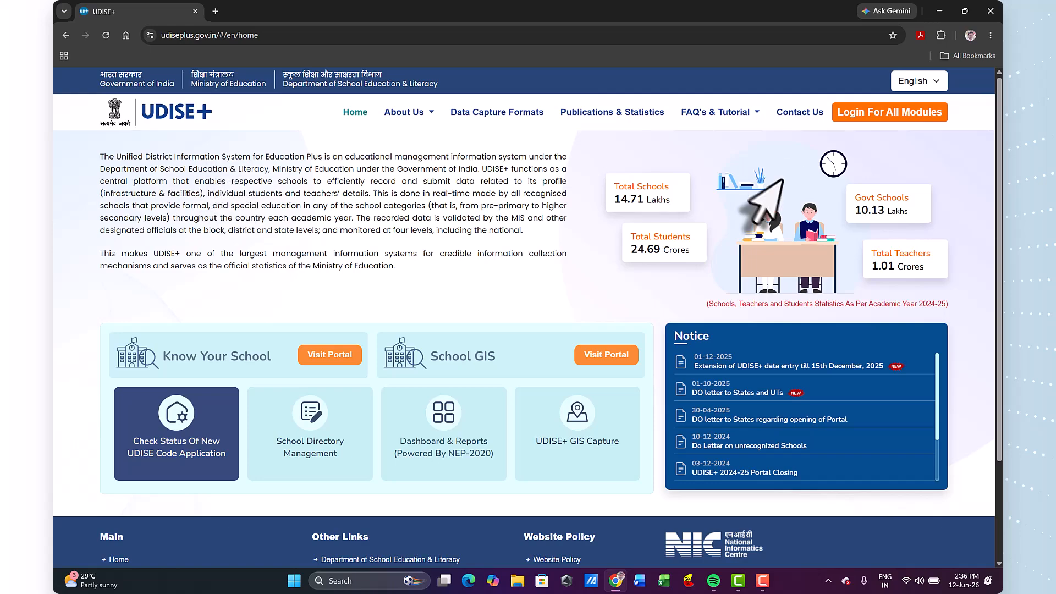
# Choose Karnataka as the state in the all-modules login and open the Students Module login.
pyautogui.click(895, 117)
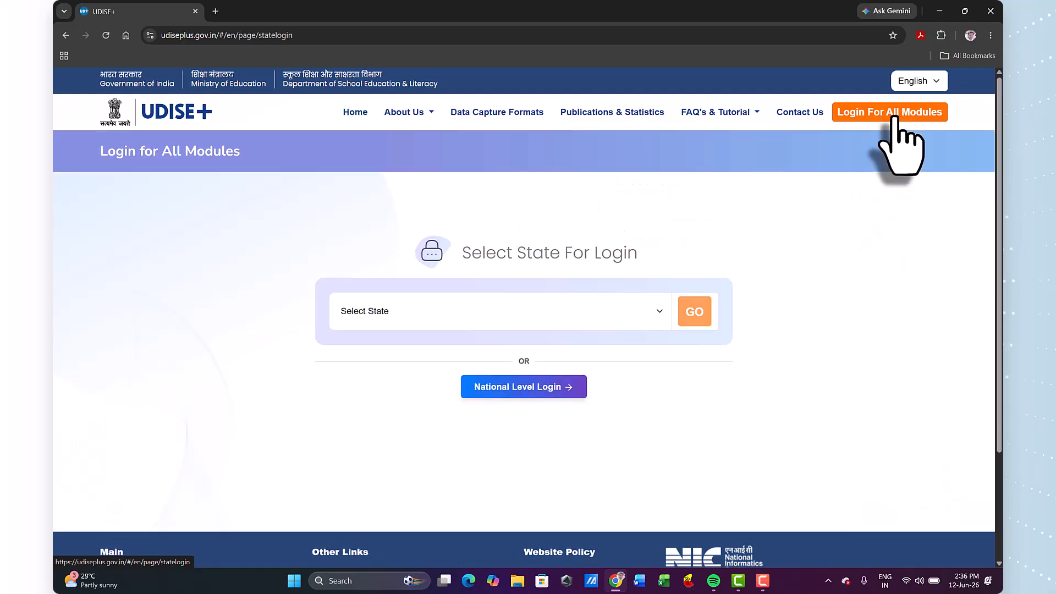
pyautogui.click(443, 316)
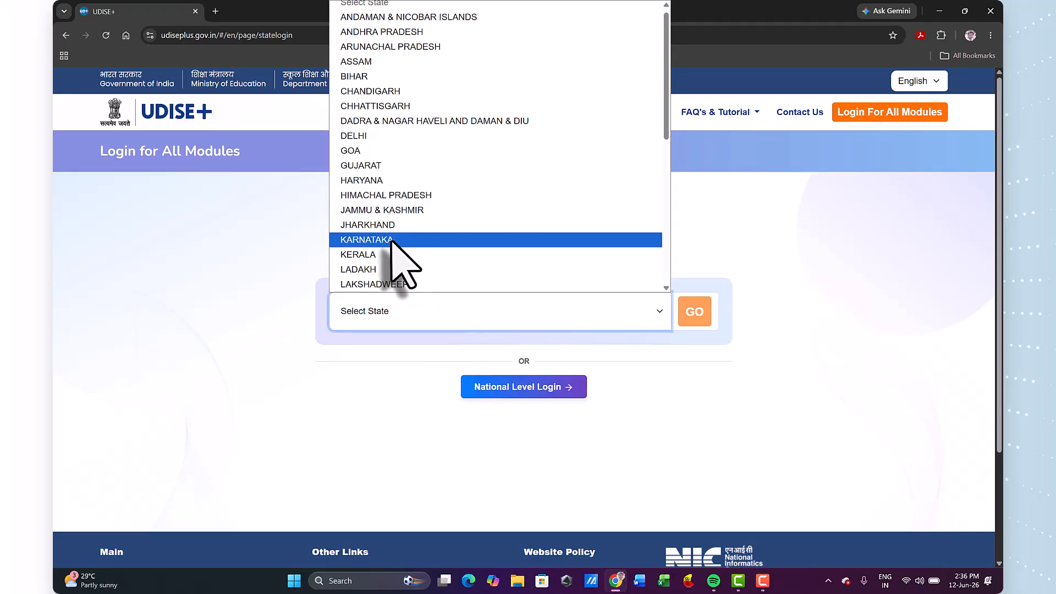
pyautogui.click(391, 242)
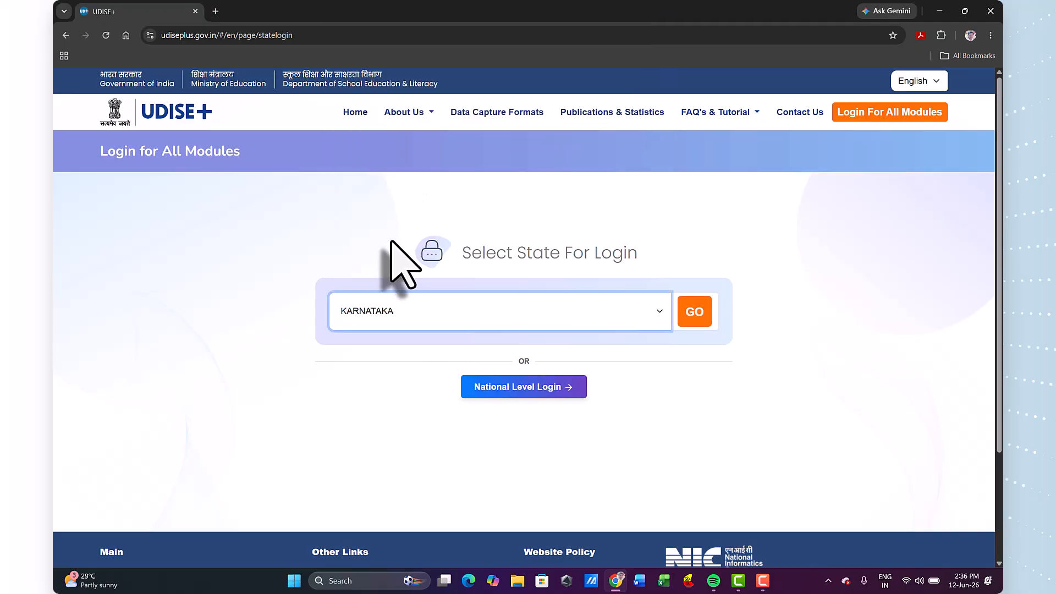
pyautogui.click(693, 315)
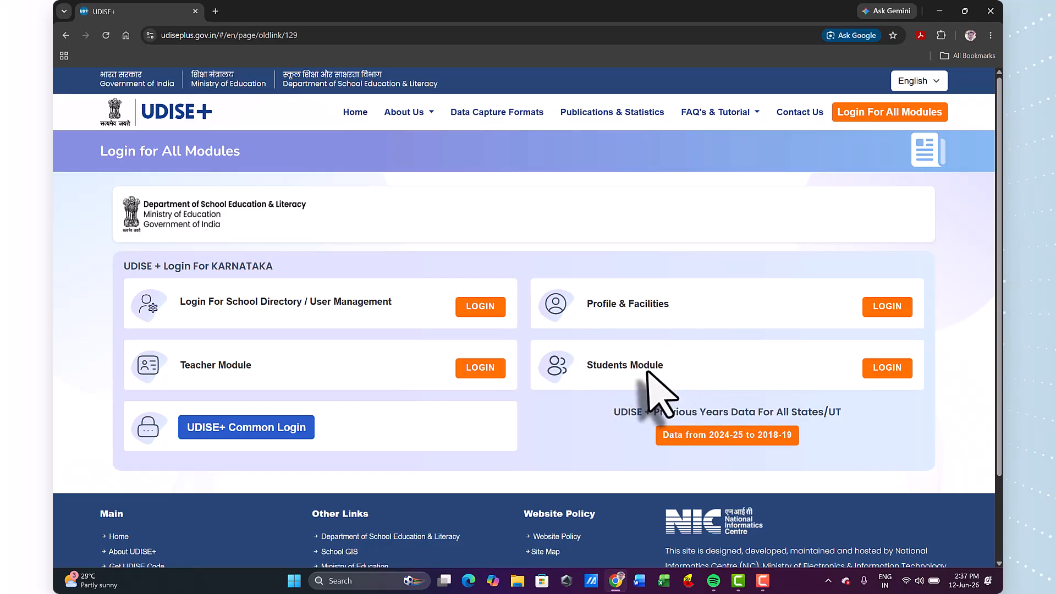
pyautogui.click(888, 371)
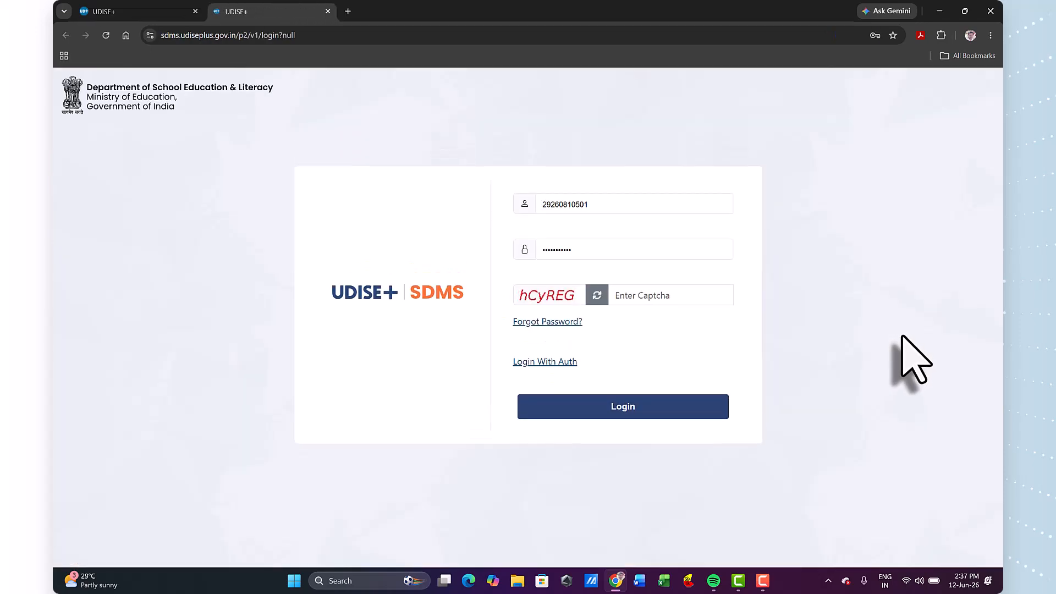
# Log in with the school's user ID, its saved account password and the displayed captcha, and dismiss the browser's password-update offer.
pyautogui.click(604, 209)
pyautogui.press('BackSpace')
pyautogui.press('BackSpace')
pyautogui.press('BackSpace')
pyautogui.press('BackSpace')
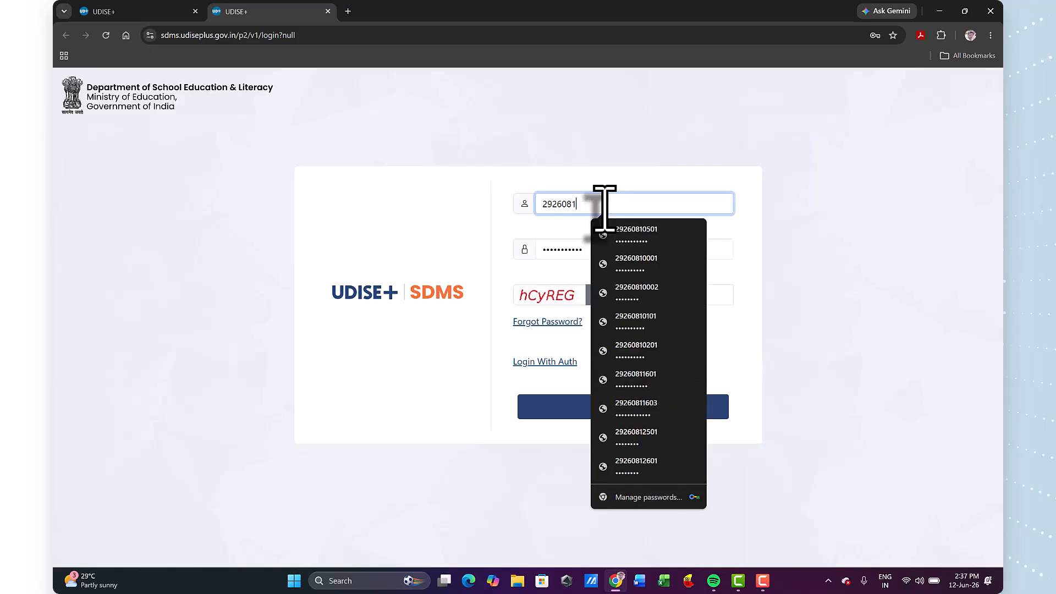
pyautogui.write('000')
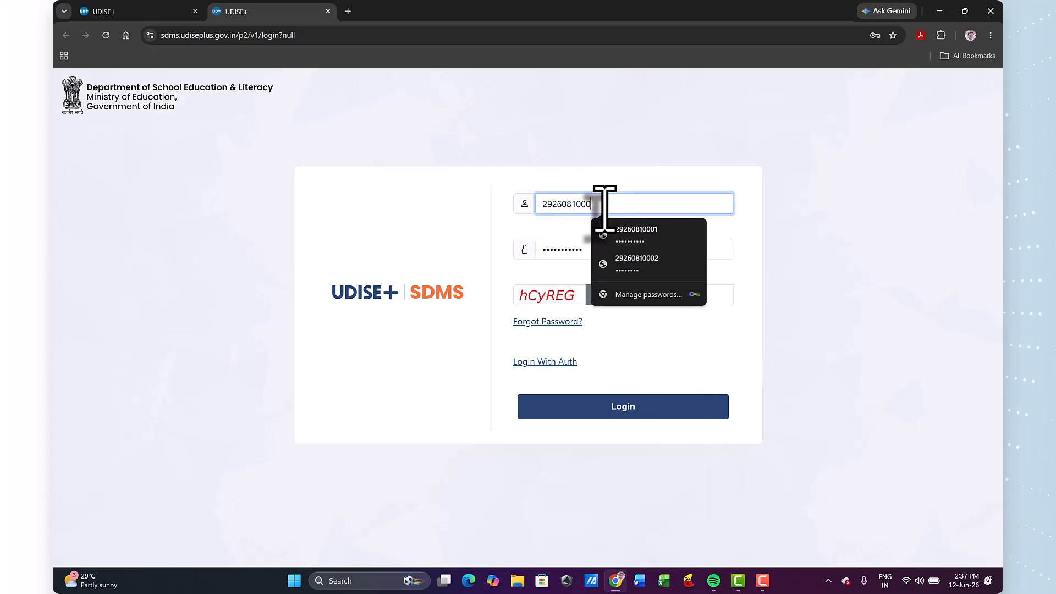
pyautogui.write('2')
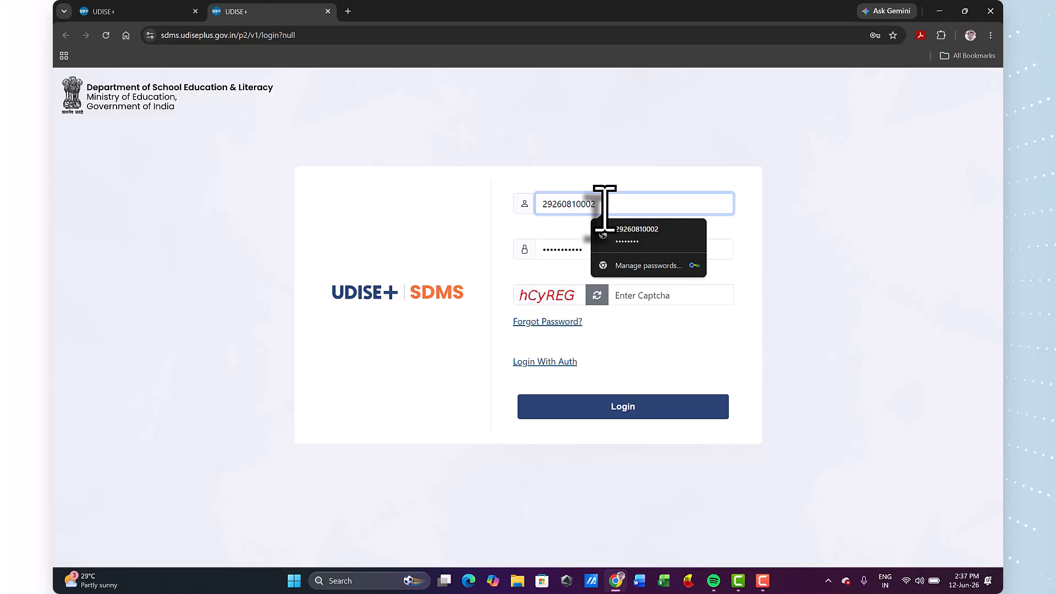
pyautogui.press('Tab')
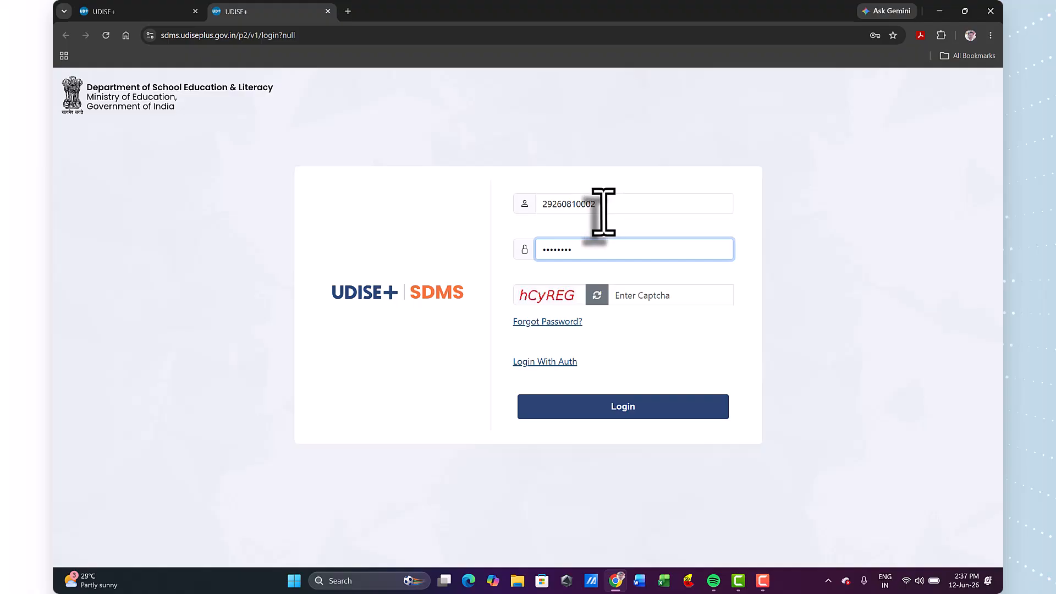
pyautogui.press('Tab')
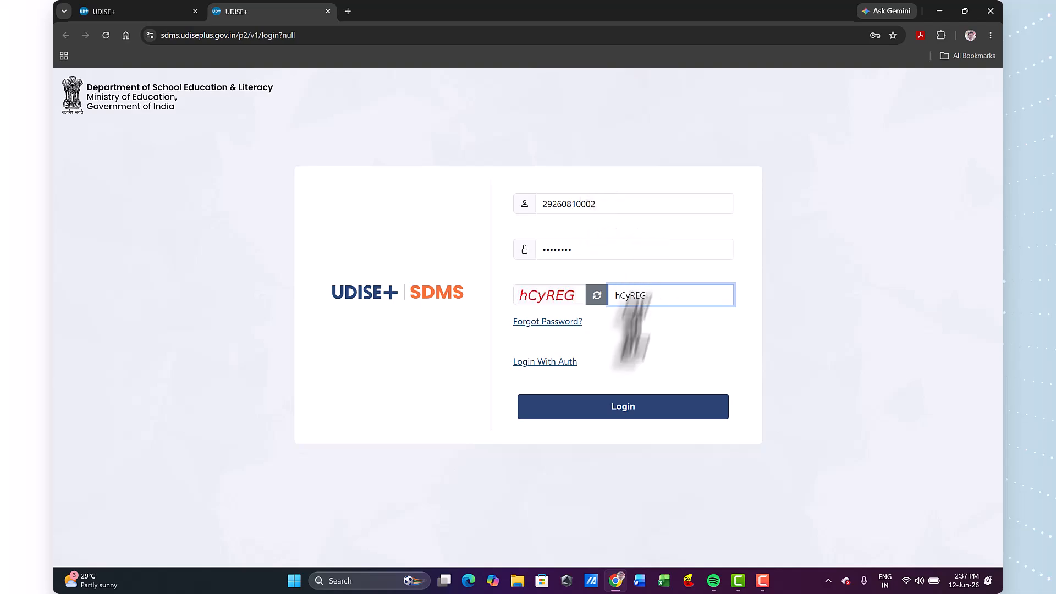
pyautogui.click(621, 410)
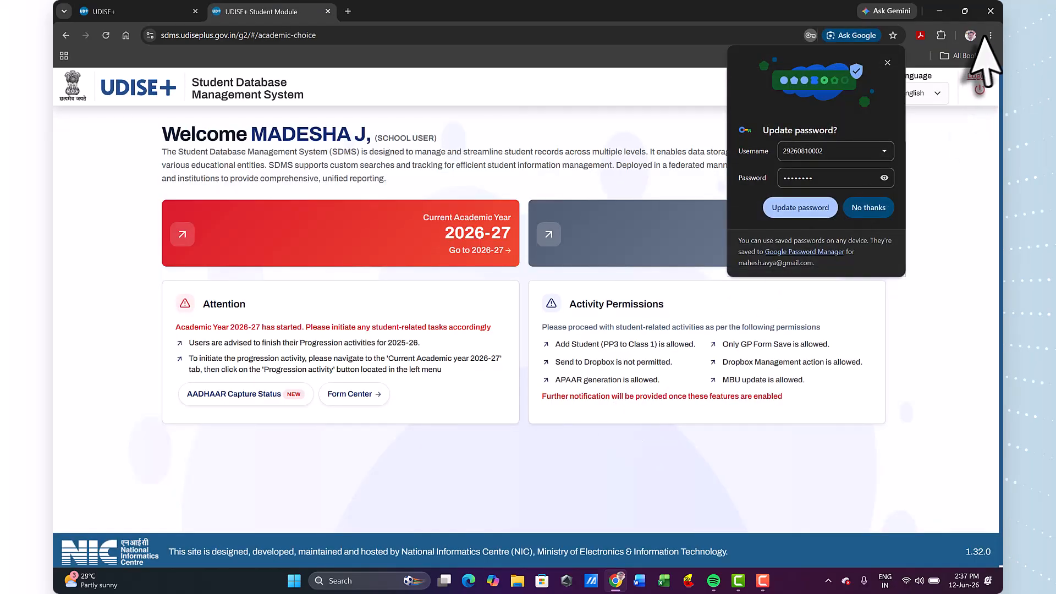
pyautogui.click(887, 62)
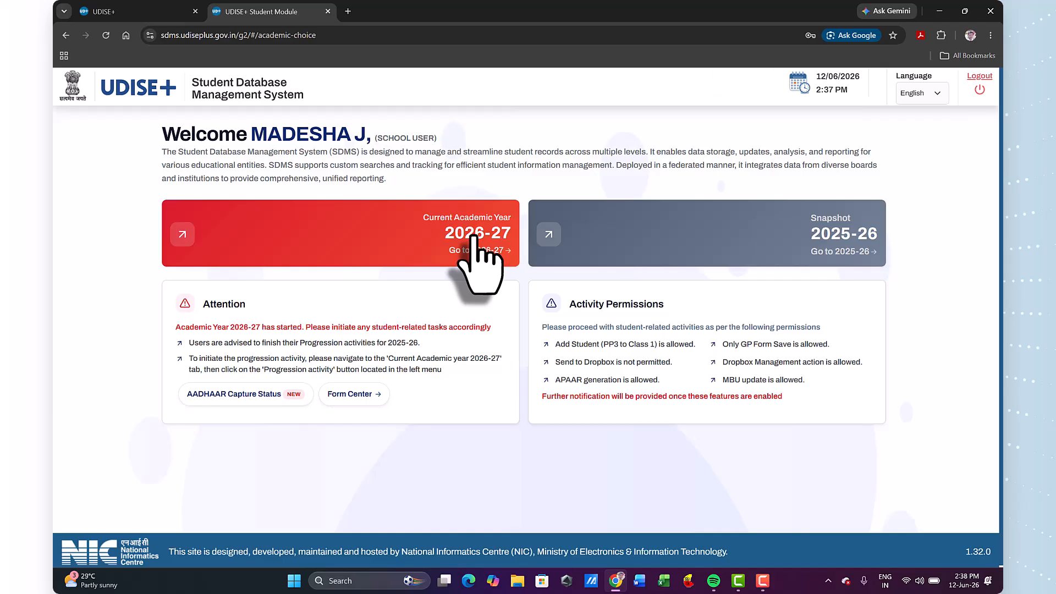
# Go to the current academic year 2026-27 and close the transition and School Information notices.
pyautogui.click(475, 235)
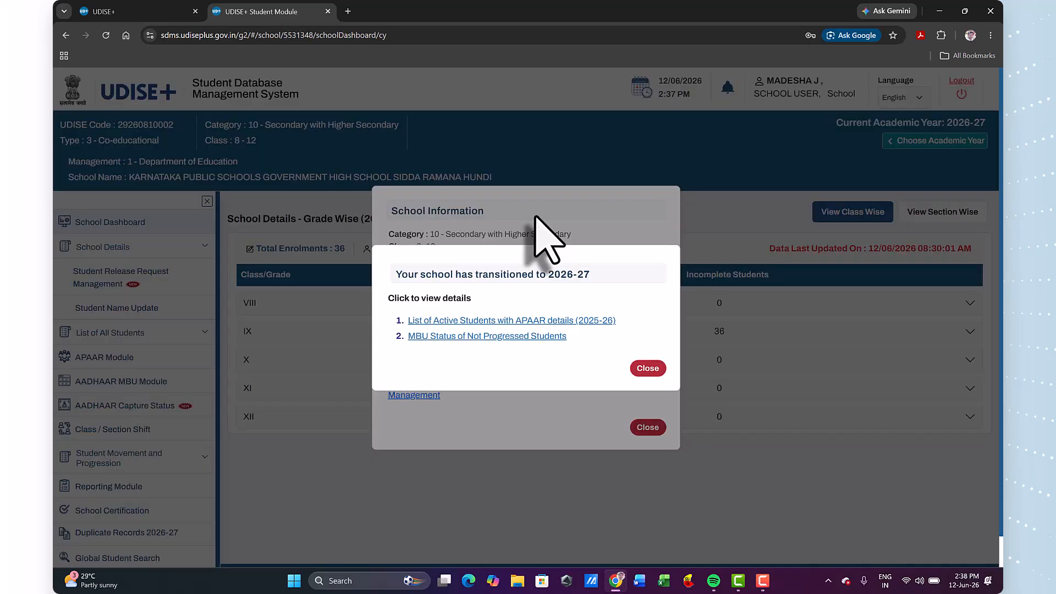
pyautogui.click(648, 369)
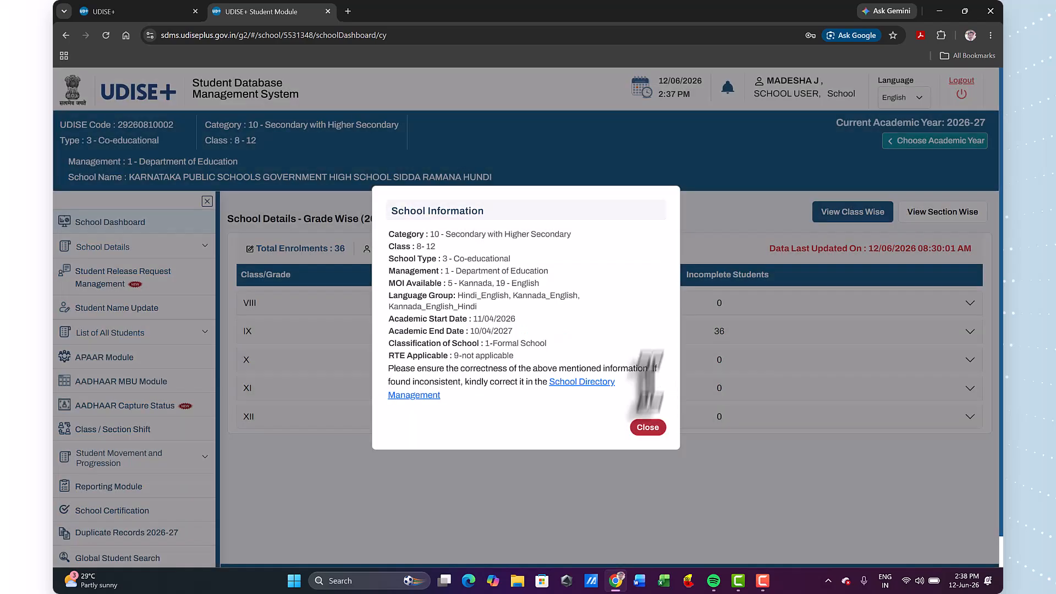
pyautogui.click(647, 427)
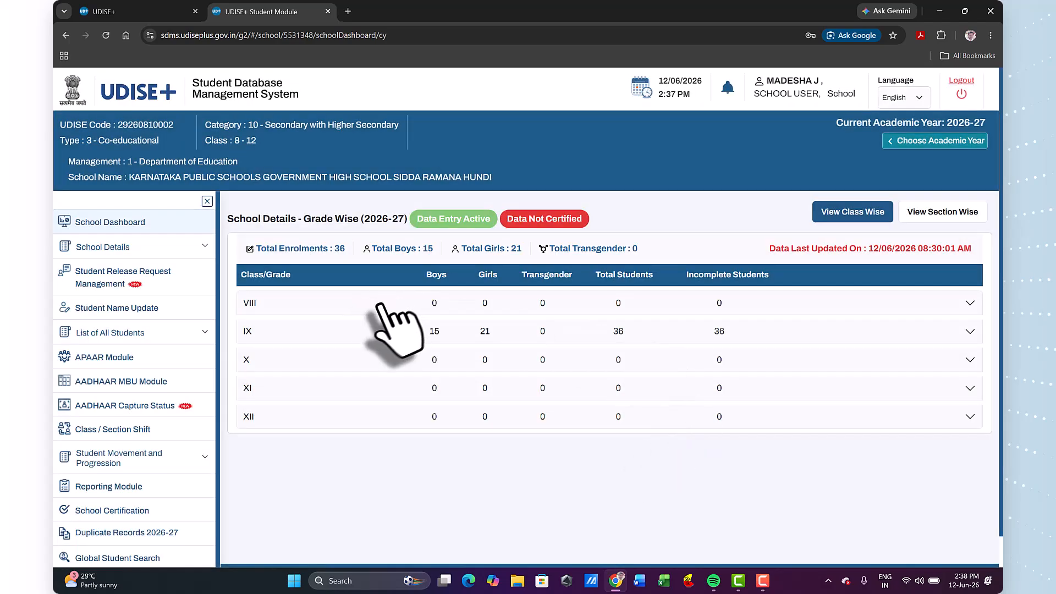
# Open the Progression Activity entry page under Student Movement and Progression.
pyautogui.scroll(-1, 303, 341)
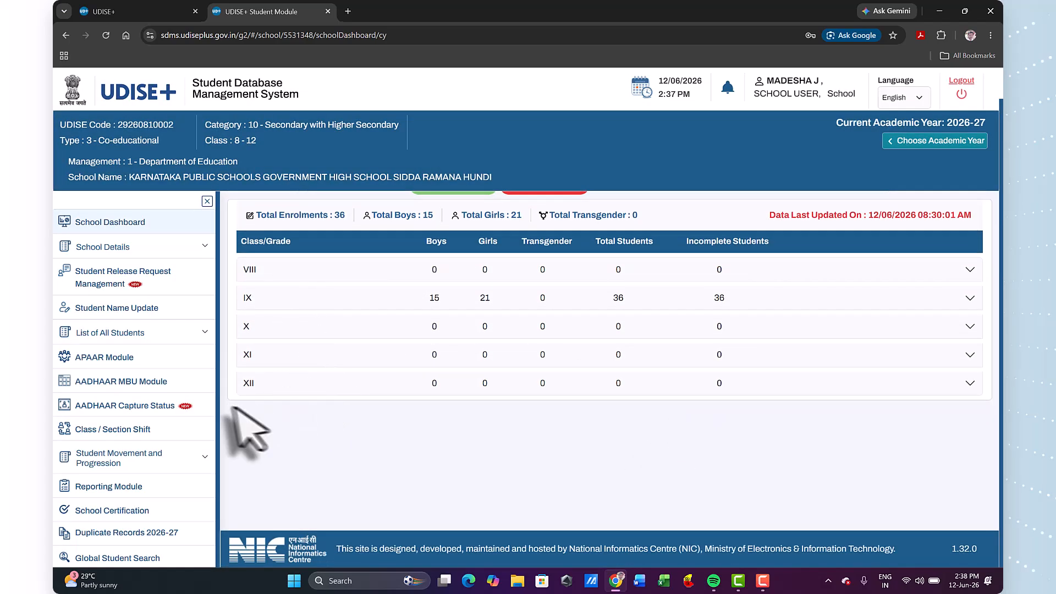
pyautogui.scroll(-2, 144, 358)
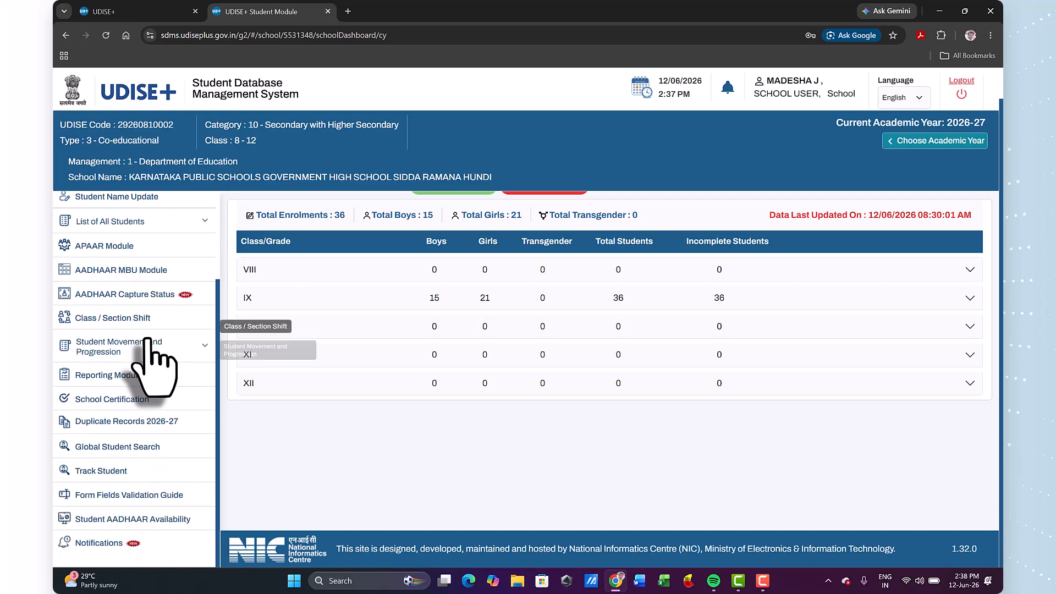
pyautogui.scroll(-1, 147, 337)
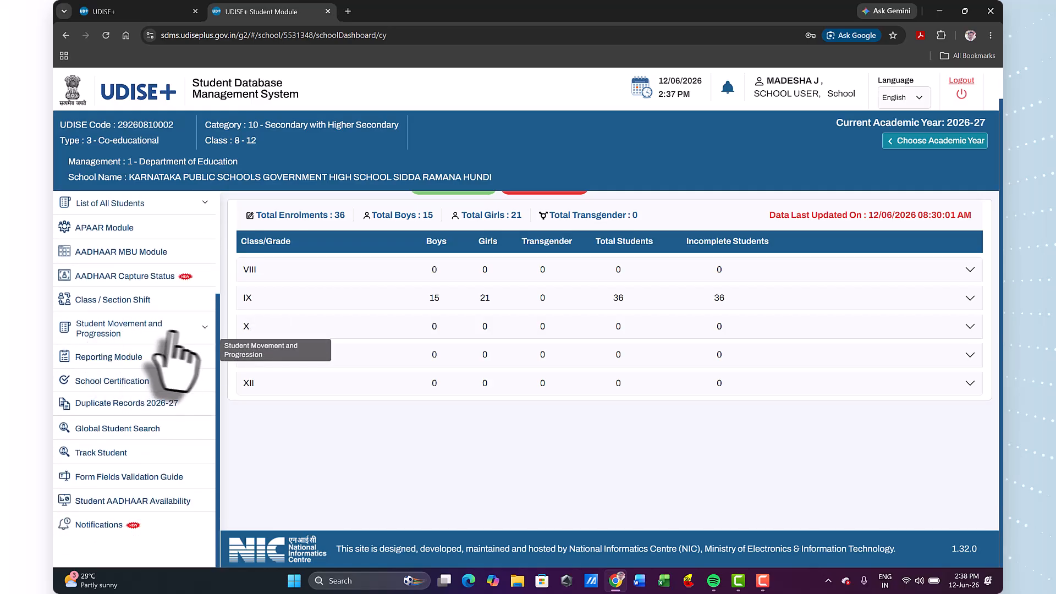
pyautogui.click(150, 327)
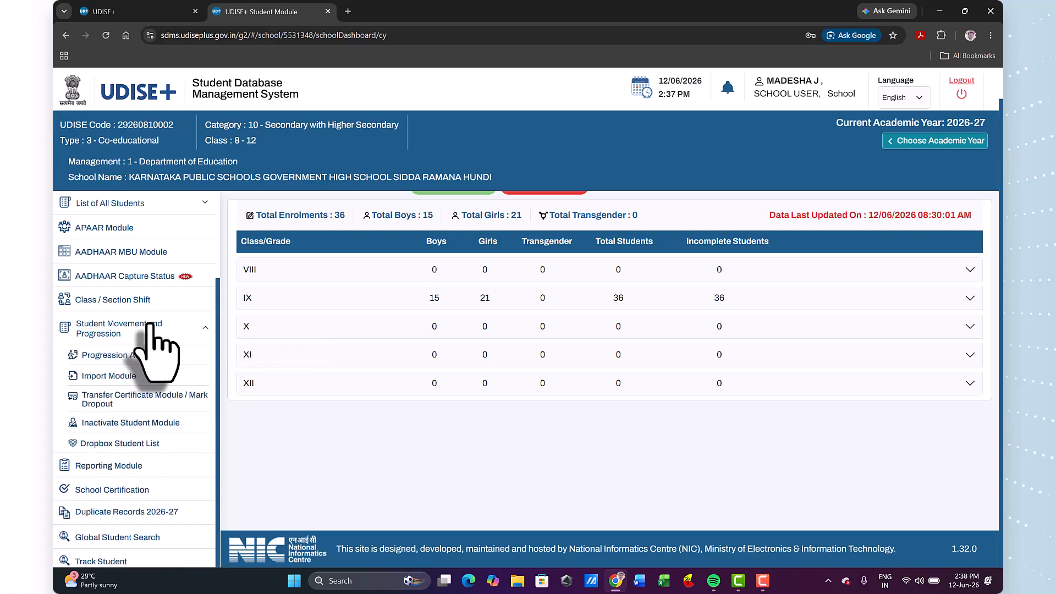
pyautogui.click(144, 357)
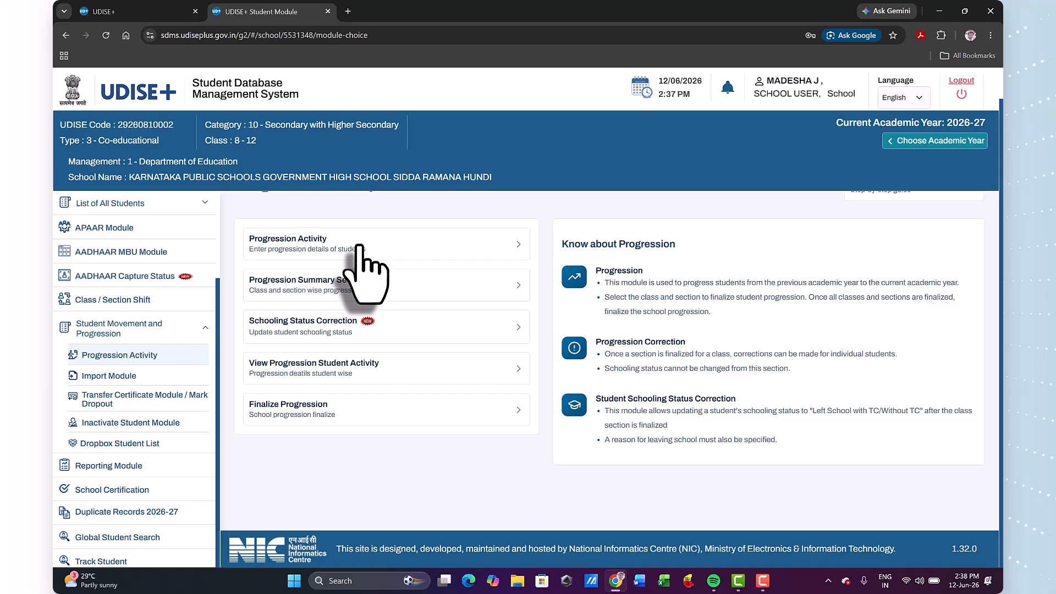
pyautogui.click(319, 241)
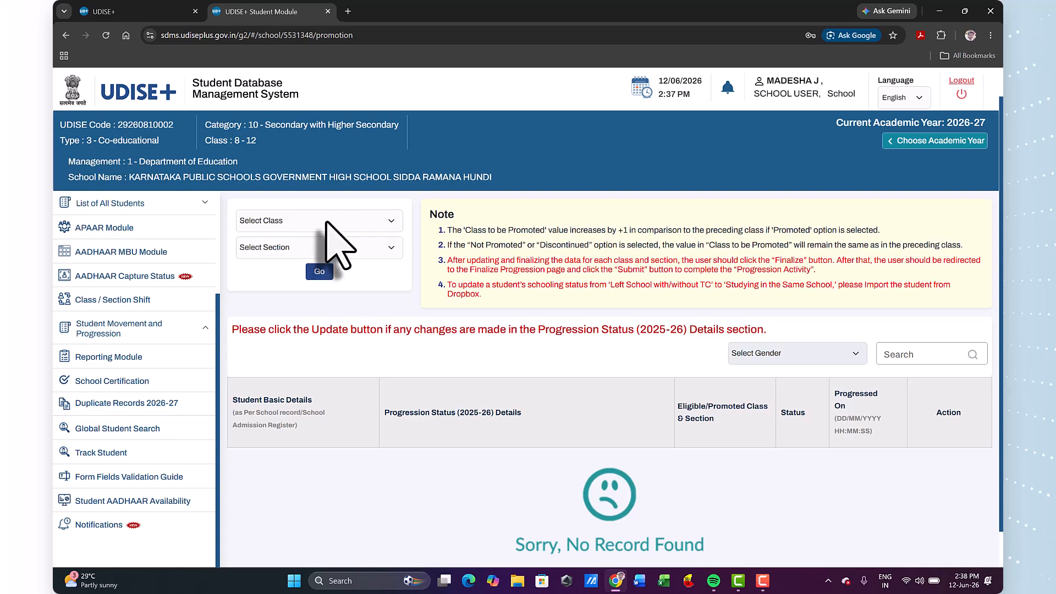
# Load the student progression list for class XI, section A.
pyautogui.click(326, 222)
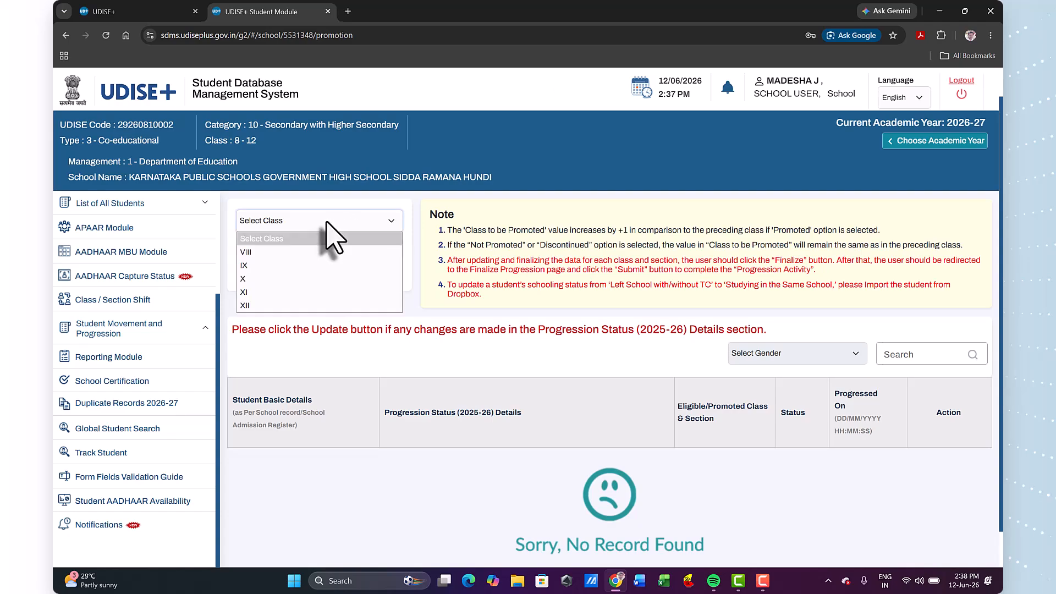
pyautogui.click(264, 293)
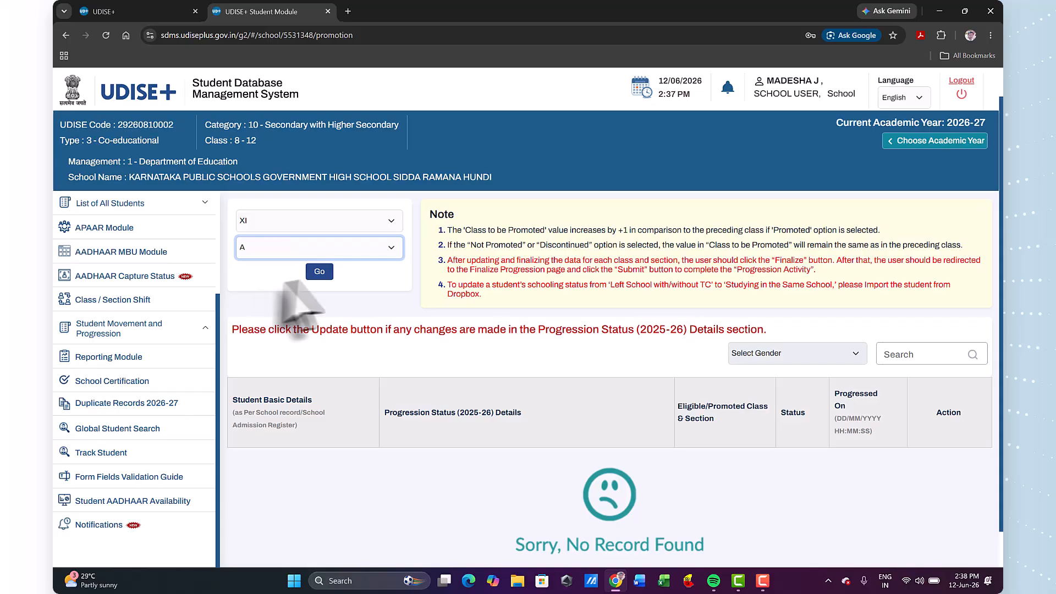
pyautogui.click(318, 272)
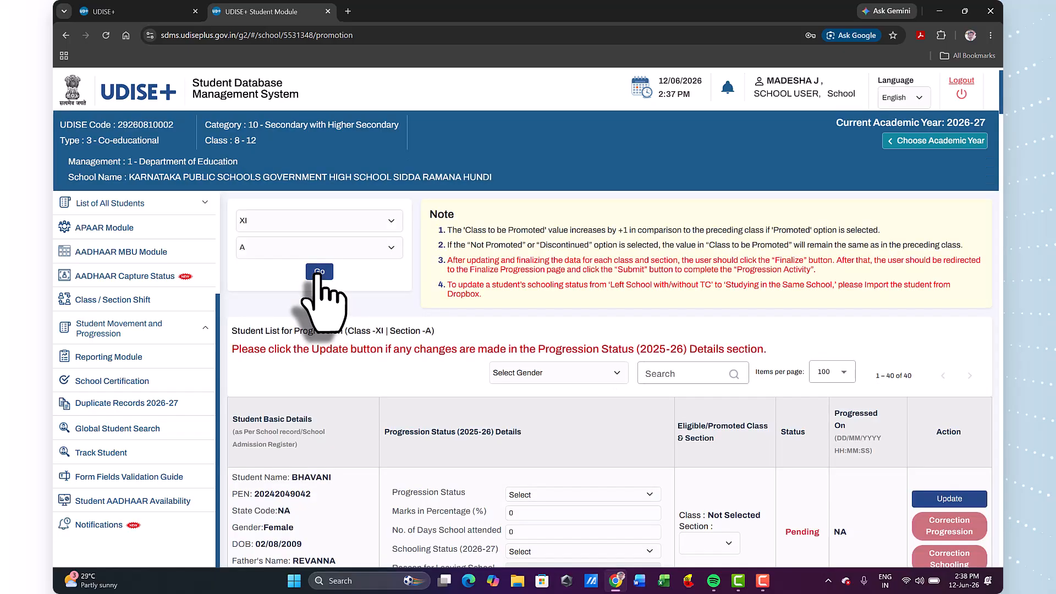
# Look through the student entries and their progression fields in the class XI, section A list.
pyautogui.scroll(-1, 447, 329)
pyautogui.scroll(-2, 537, 405)
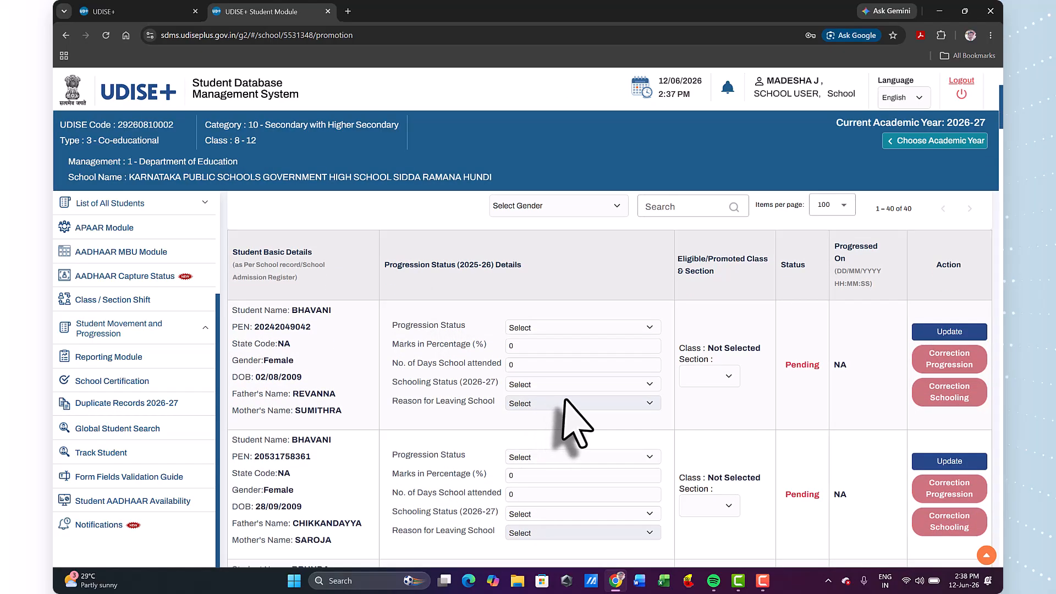
pyautogui.scroll(-1, 565, 405)
pyautogui.scroll(-3, 574, 421)
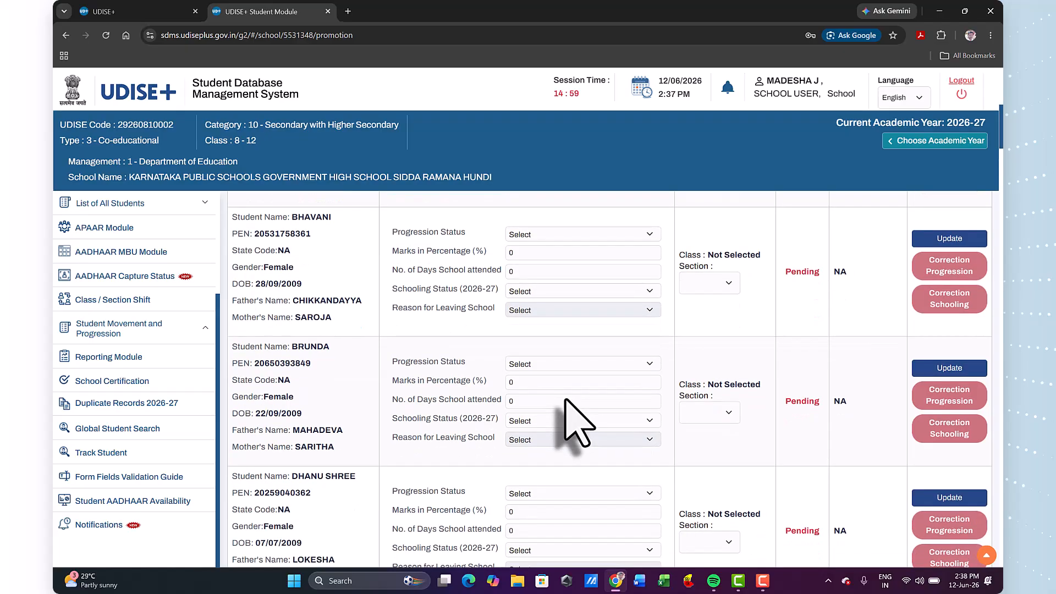
pyautogui.scroll(-9, 565, 400)
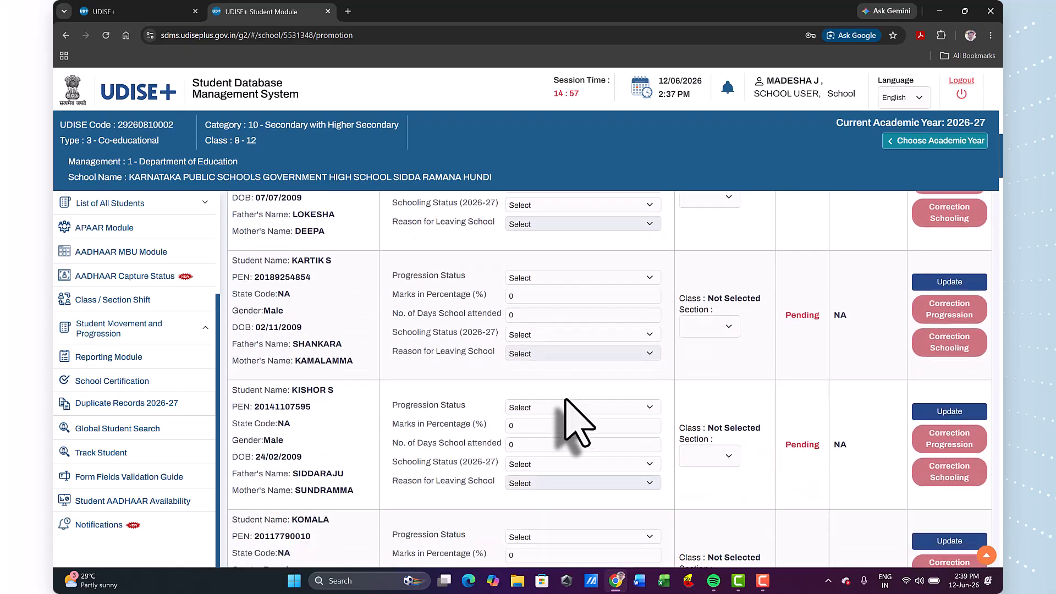
pyautogui.scroll(-14, 565, 400)
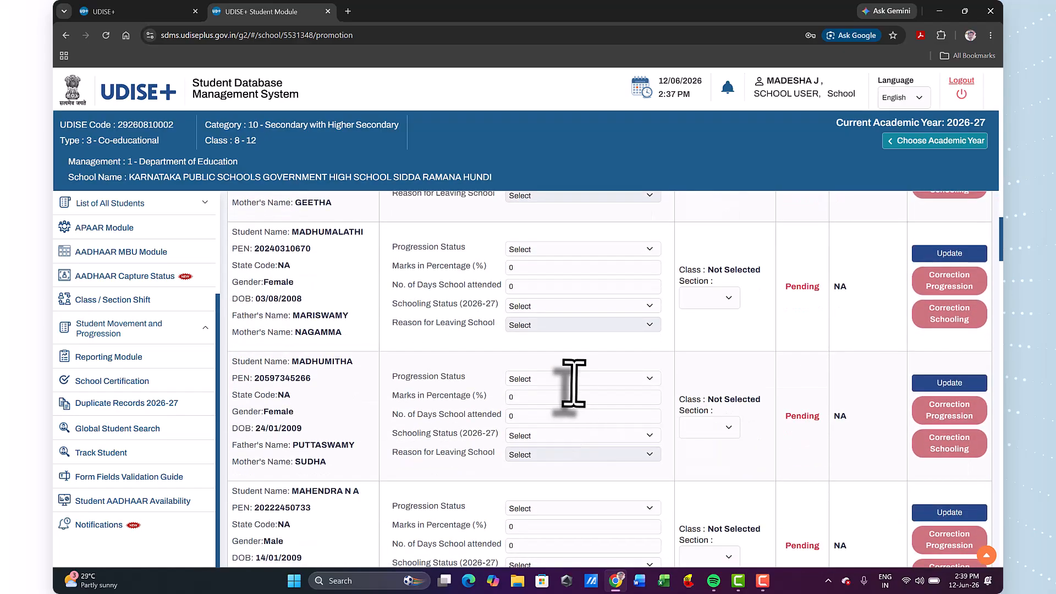
pyautogui.moveTo(1000, 240); pyautogui.dragTo(993, 75)
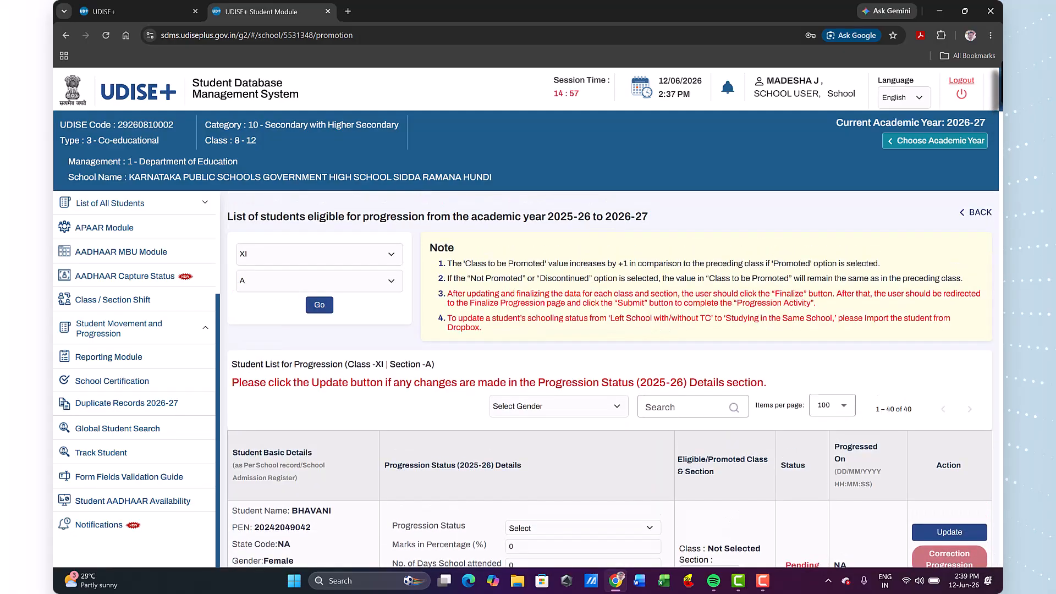
# Set the first listed student's Progression Status to Promoted/Passed.
pyautogui.scroll(-3, 616, 380)
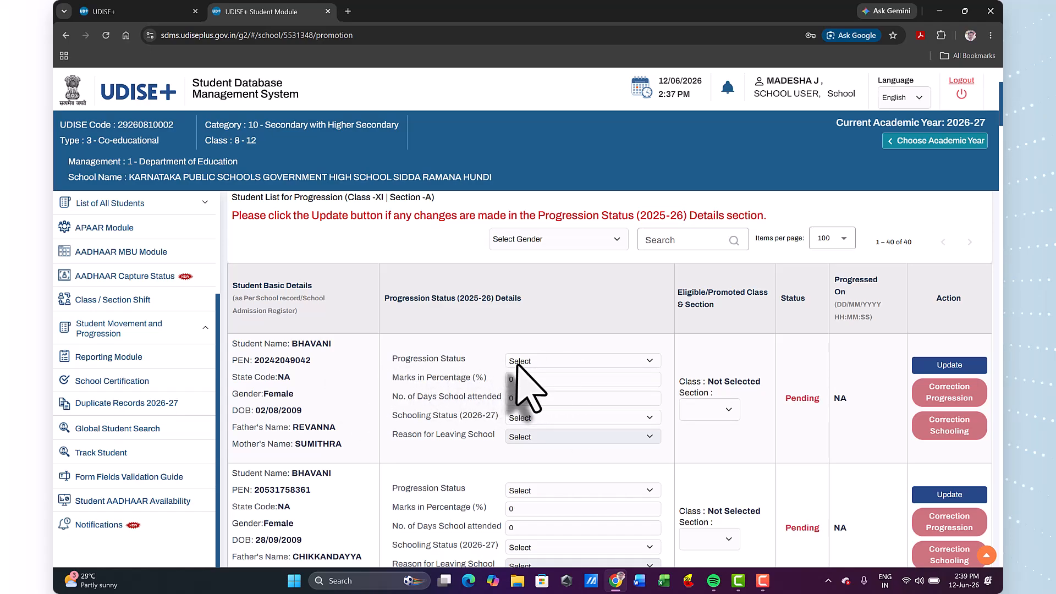
pyautogui.click(575, 362)
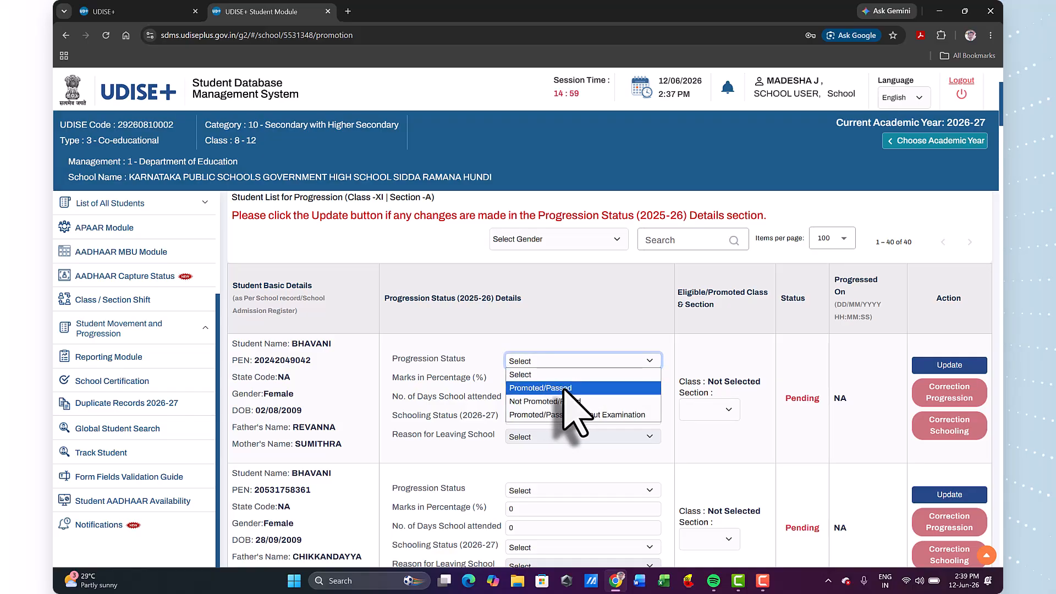
pyautogui.click(575, 388)
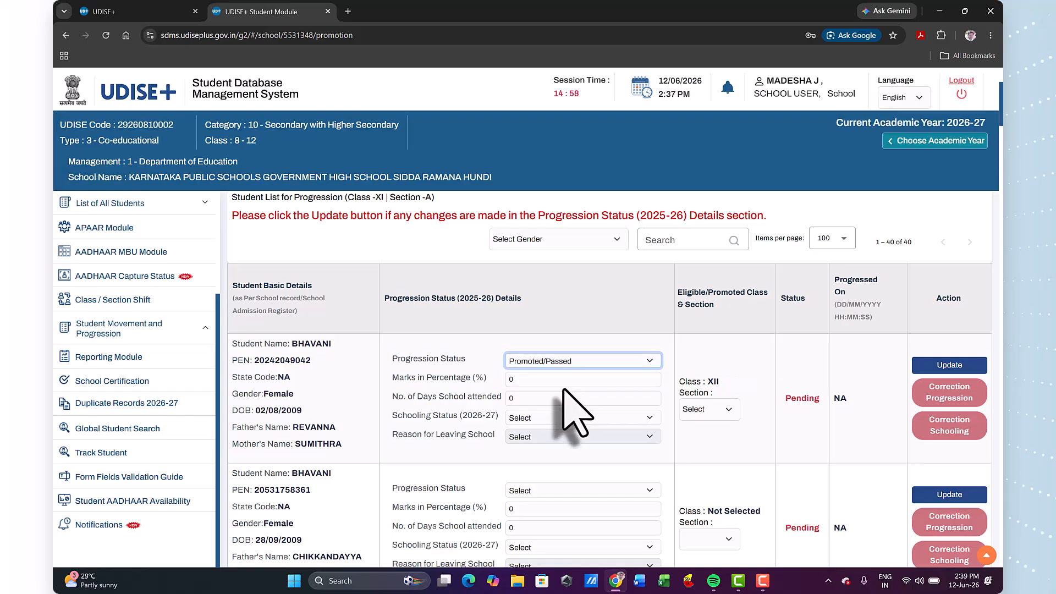
# Fill in the first student's progression details: Promoted/Passed, 71% marks, 170 days attended, and 2026-27 schooling status Studying in Same School.
pyautogui.click(591, 362)
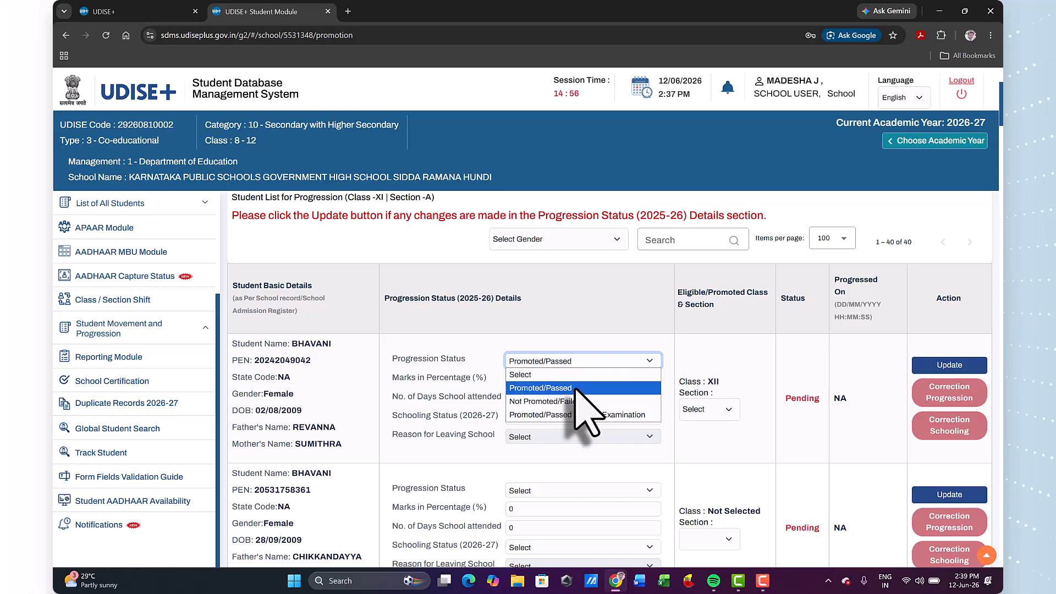
pyautogui.click(576, 388)
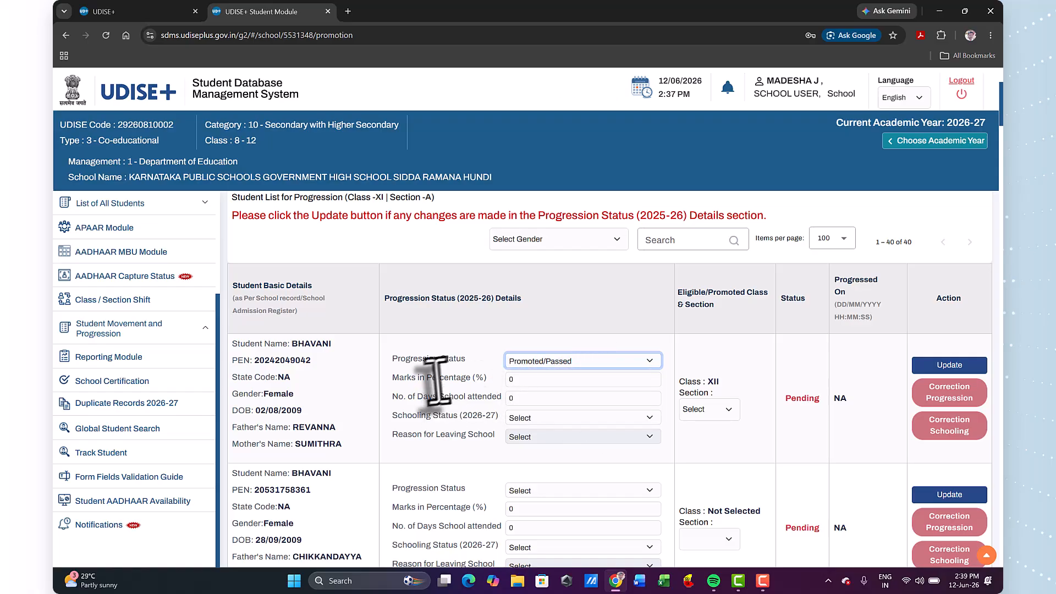
pyautogui.doubleClick(523, 378)
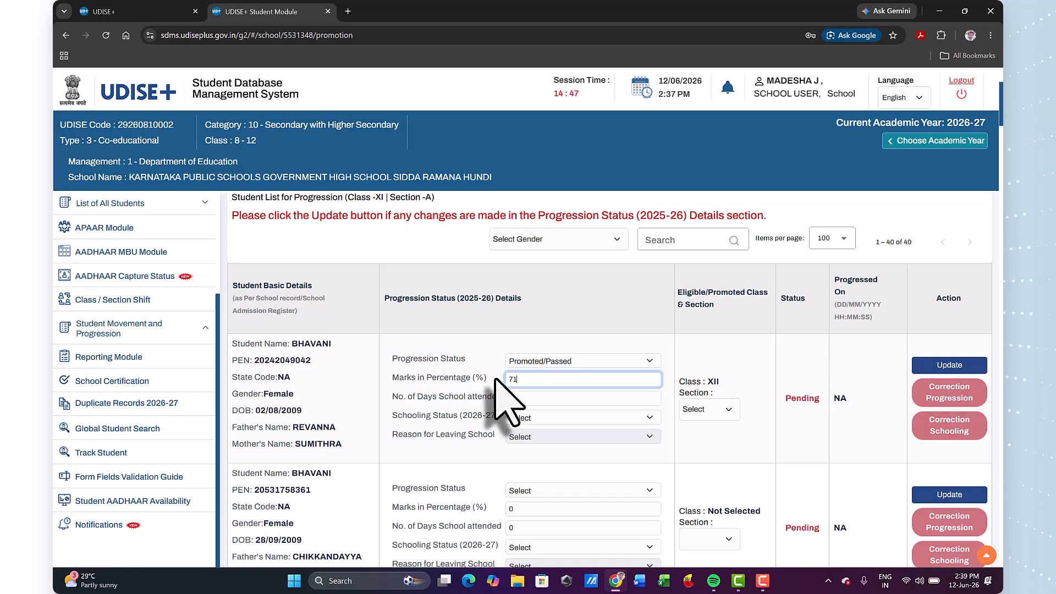
pyautogui.doubleClick(527, 397)
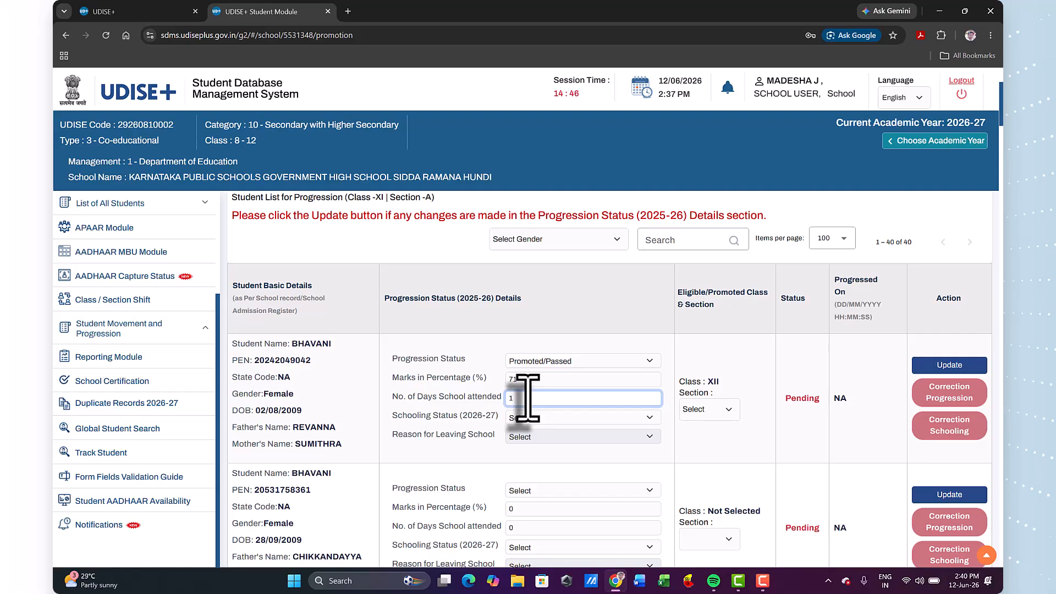
pyautogui.click(564, 418)
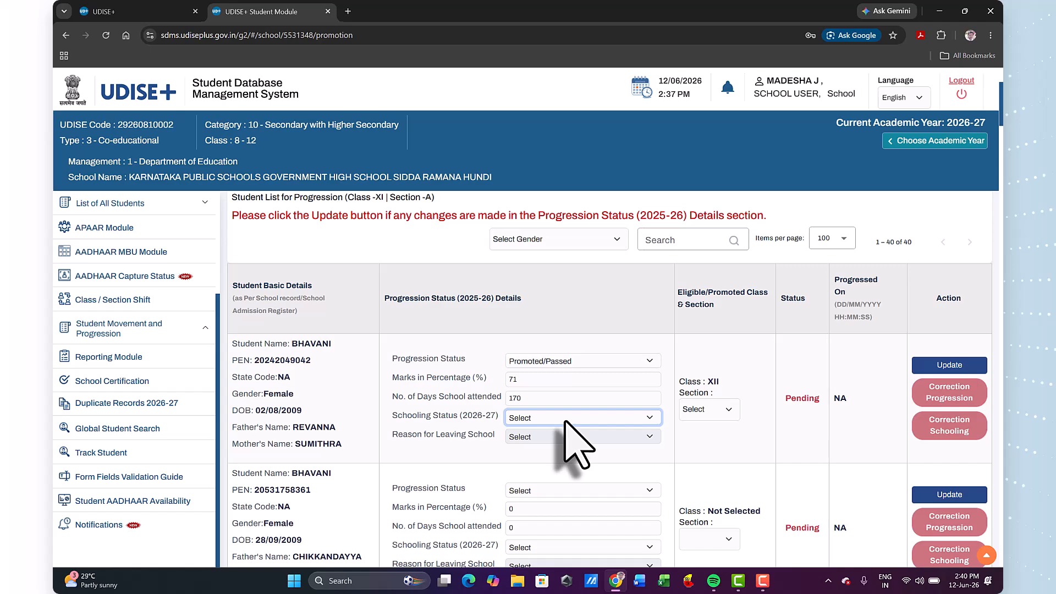
pyautogui.click(568, 420)
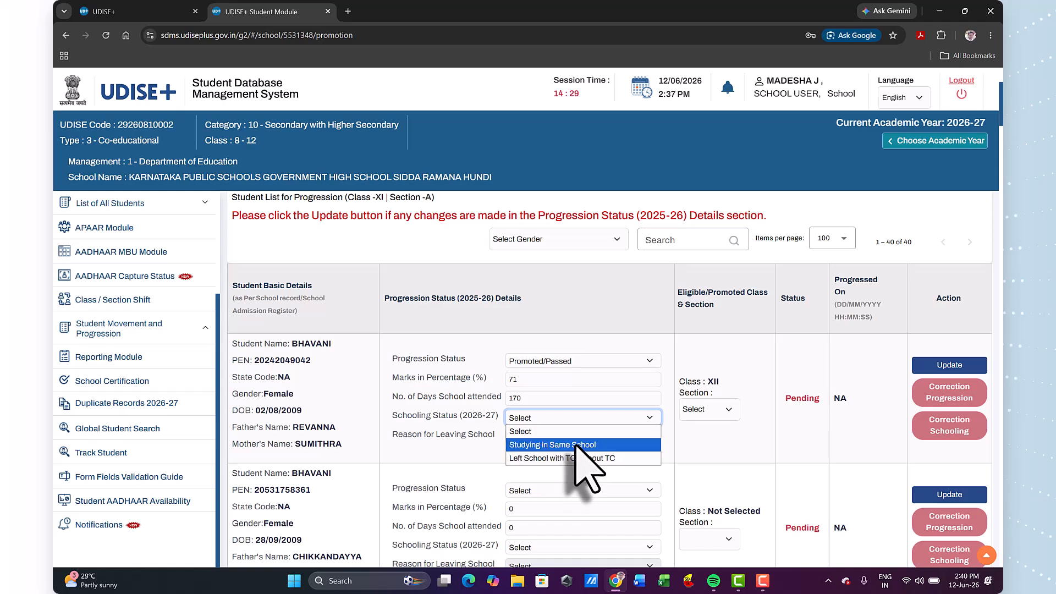
pyautogui.click(574, 446)
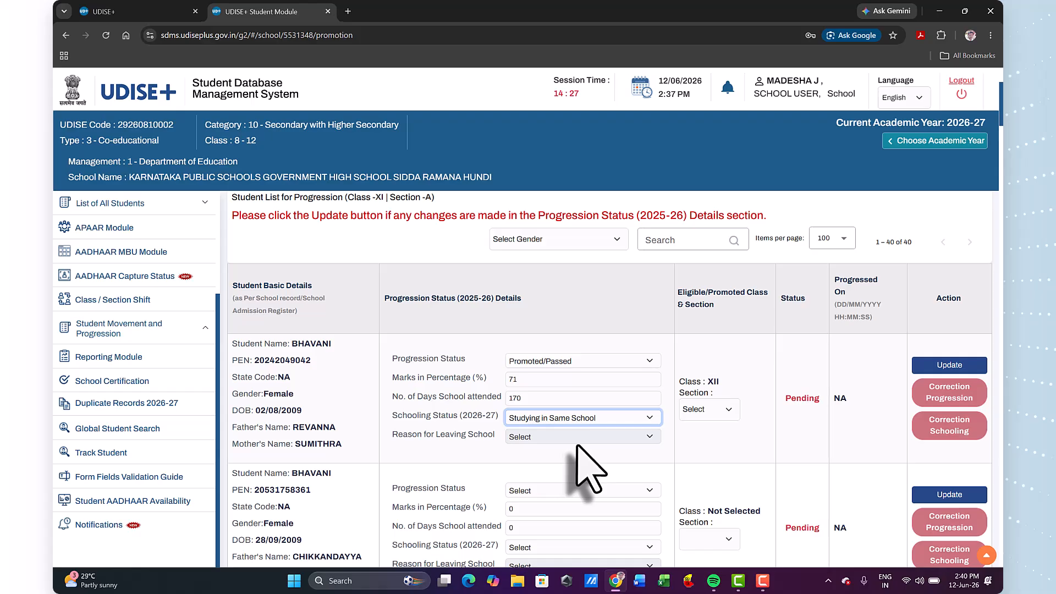
# Assign the first student to section A of class XII and update the record.
pyautogui.click(726, 409)
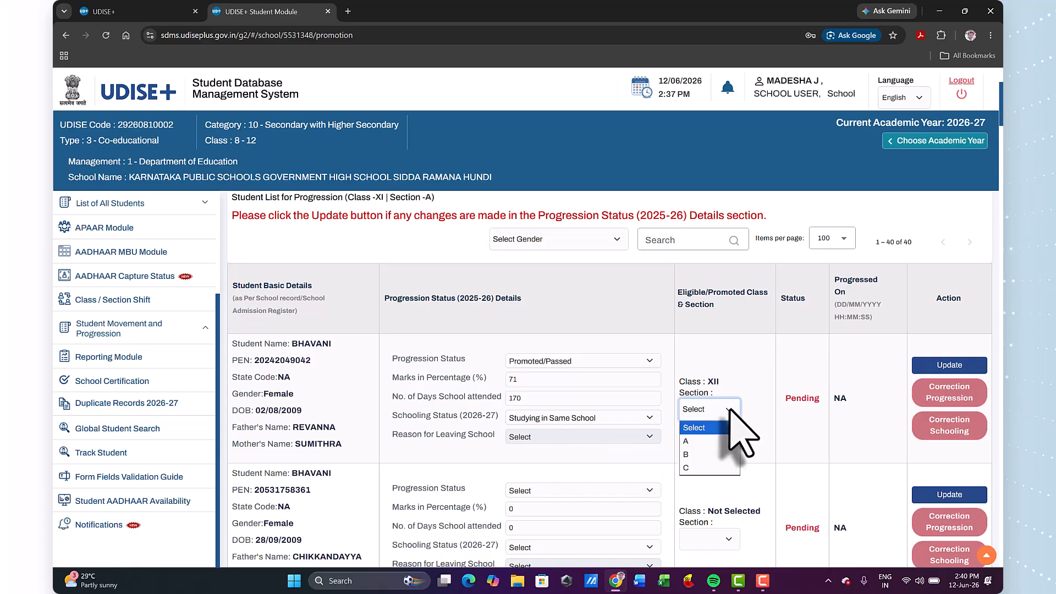
pyautogui.click(692, 442)
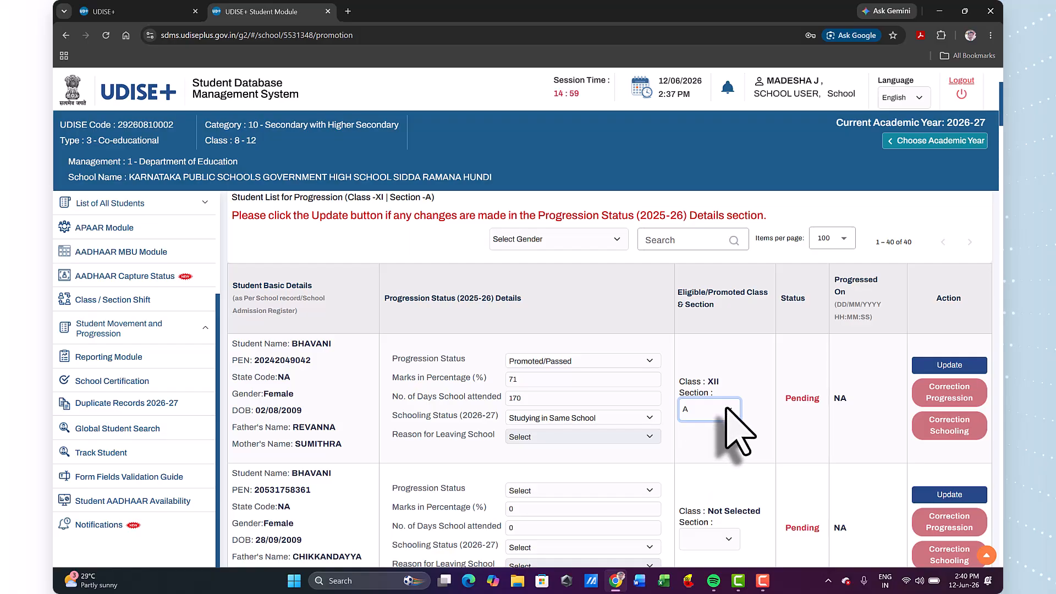
pyautogui.click(955, 368)
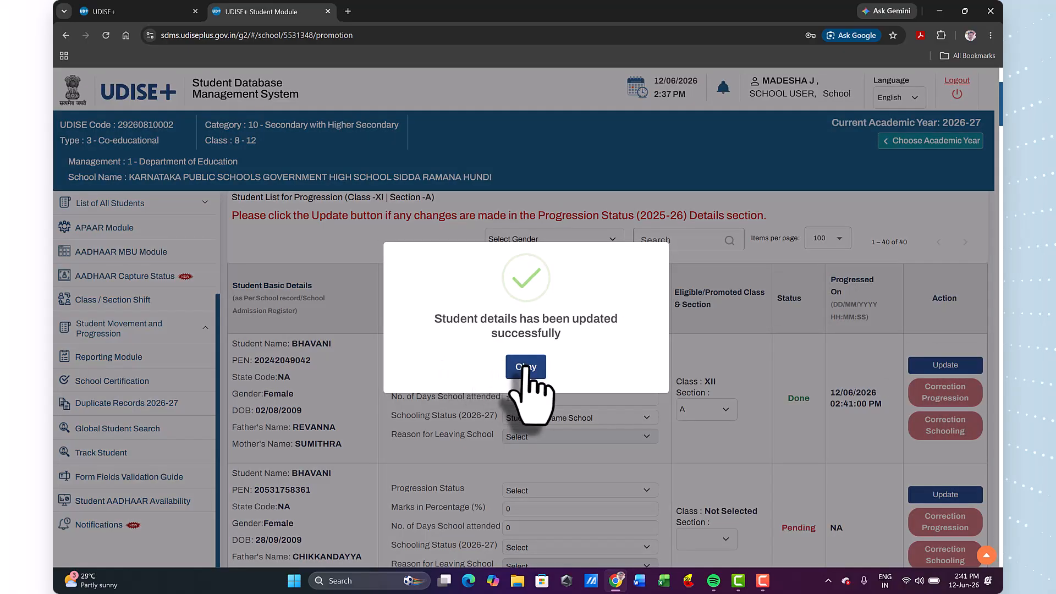
pyautogui.click(526, 368)
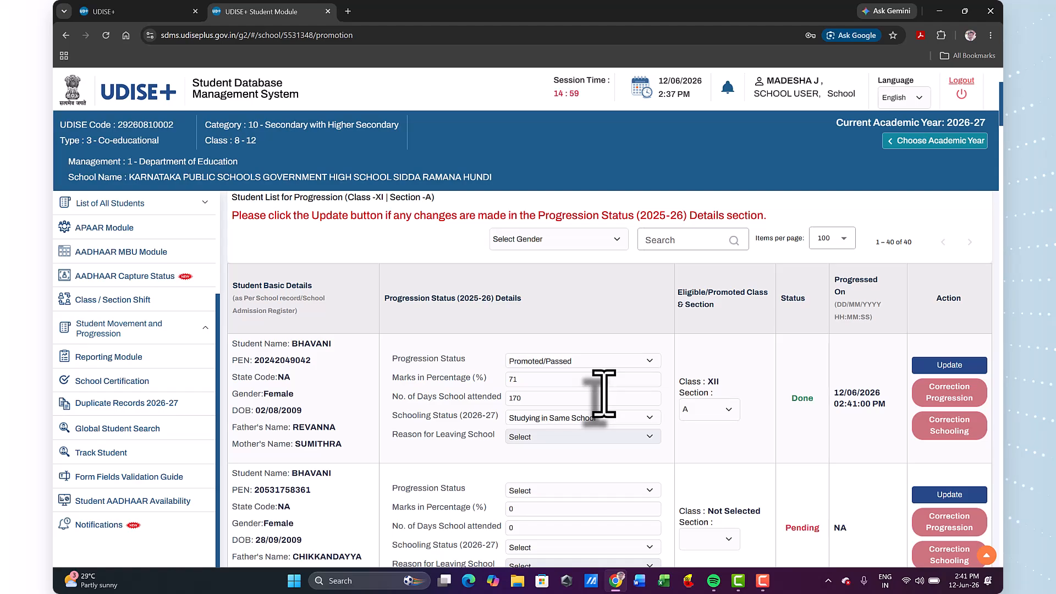
# Load the student progression list for class XI, section C.
pyautogui.scroll(-4, 603, 394)
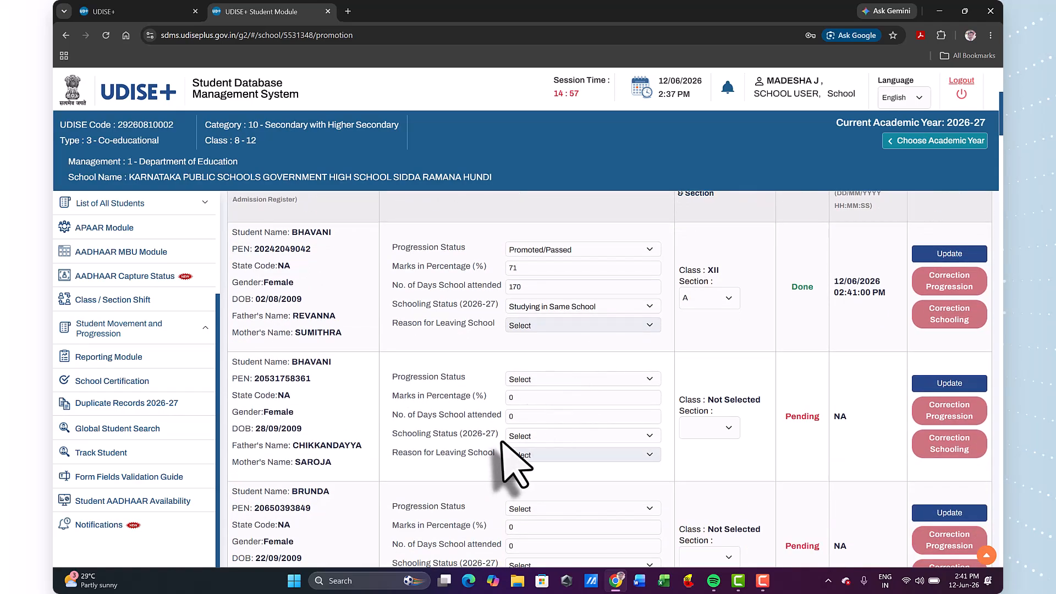
pyautogui.scroll(-8, 536, 432)
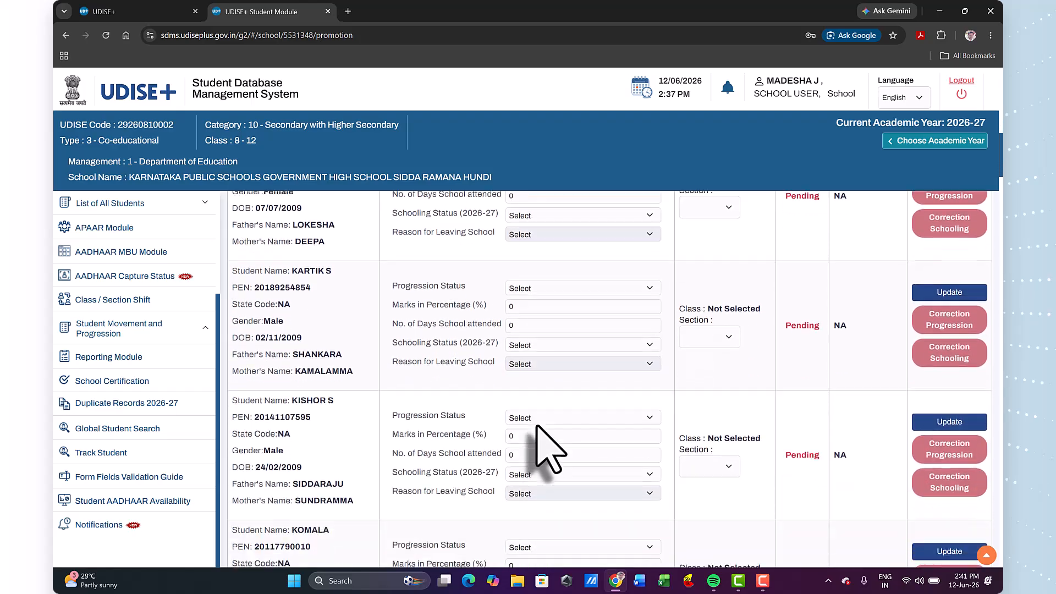
pyautogui.scroll(-11, 544, 440)
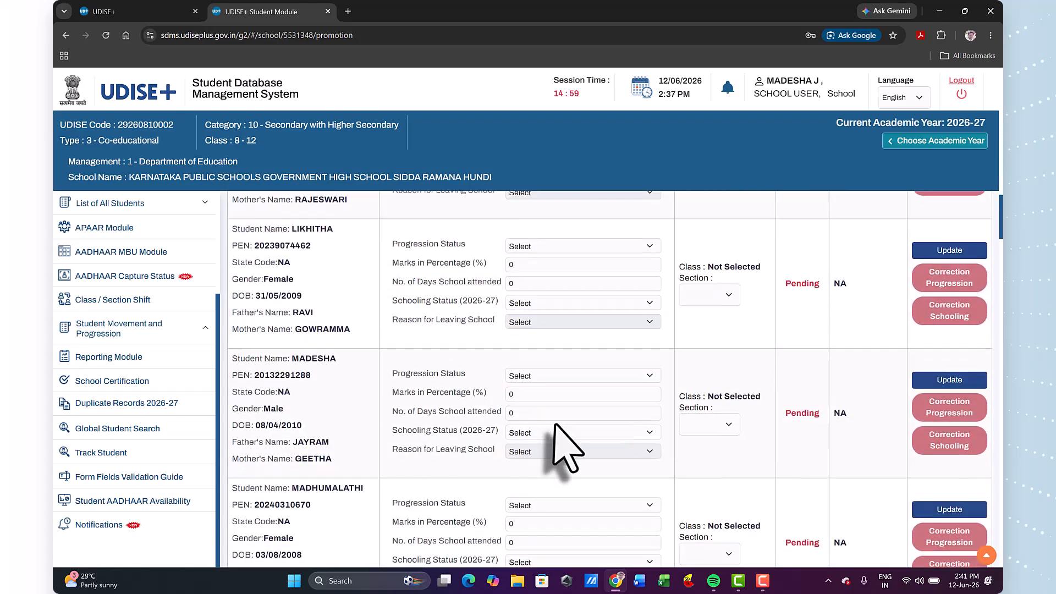
pyautogui.moveTo(1000, 226); pyautogui.dragTo(998, 550)
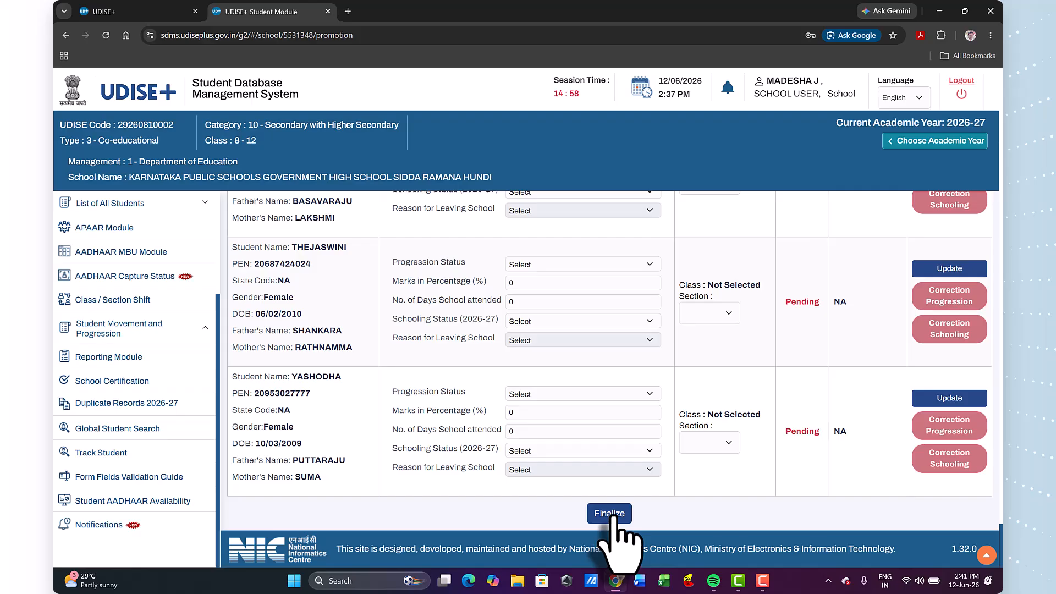
pyautogui.moveTo(1000, 554); pyautogui.dragTo(1001, 98)
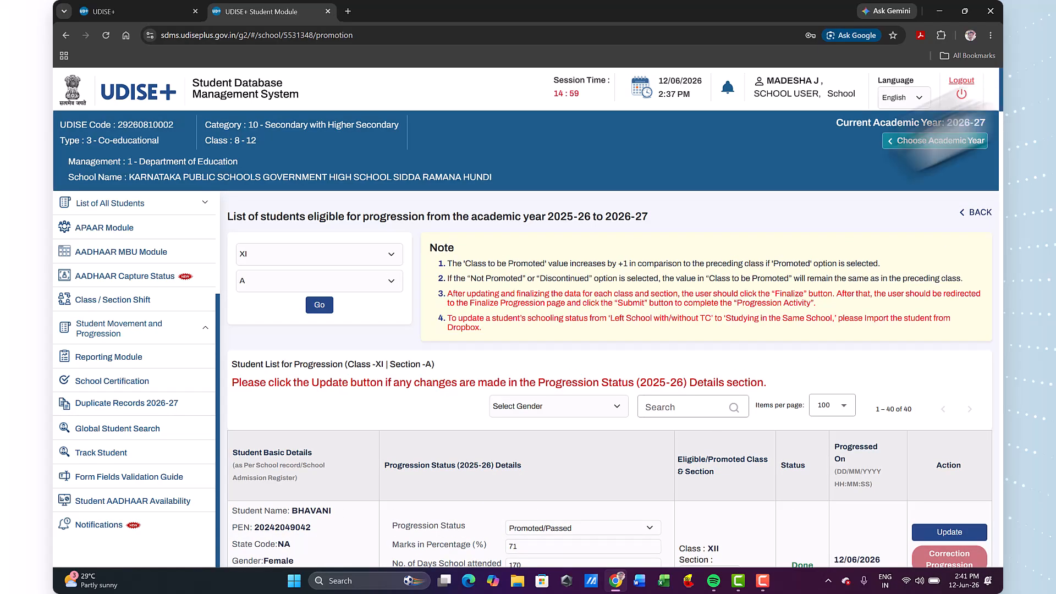
pyautogui.click(313, 280)
pyautogui.click(254, 339)
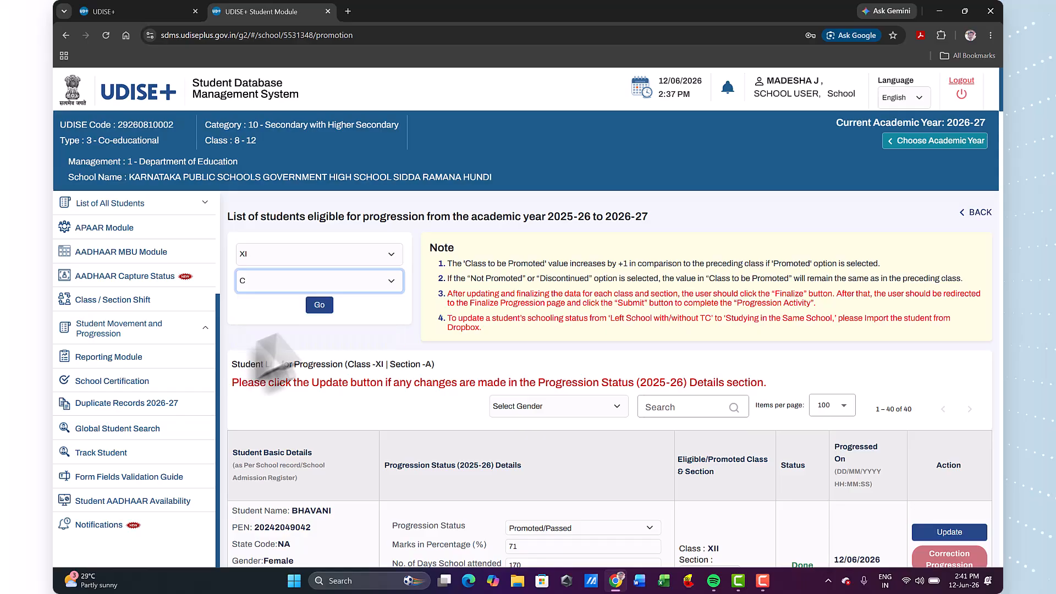
pyautogui.click(319, 305)
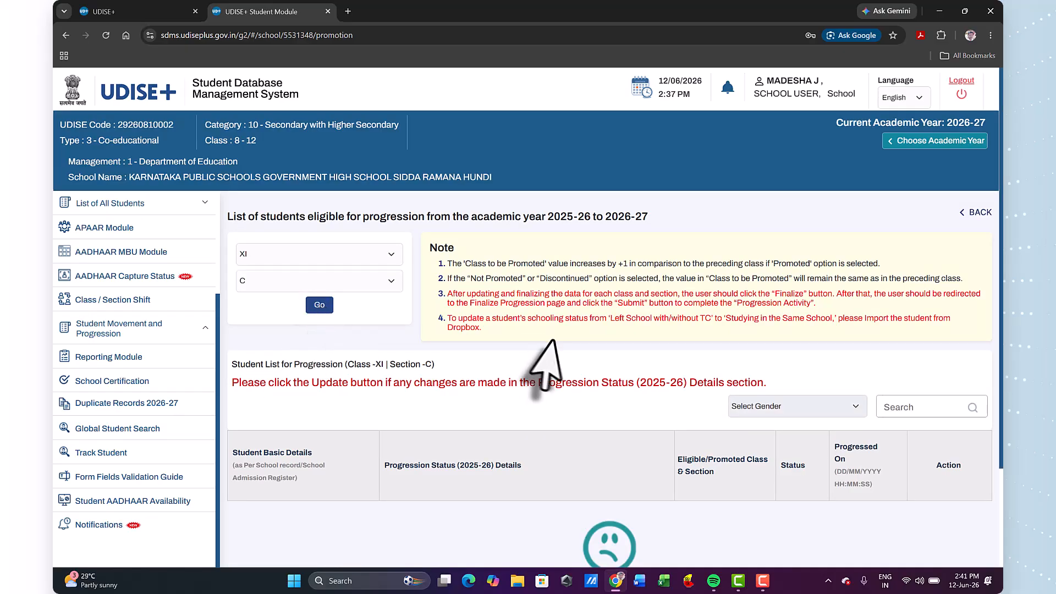
# Finalize the progression activity for class XI, section C, confirming the freeze of the section.
pyautogui.scroll(-2, 544, 365)
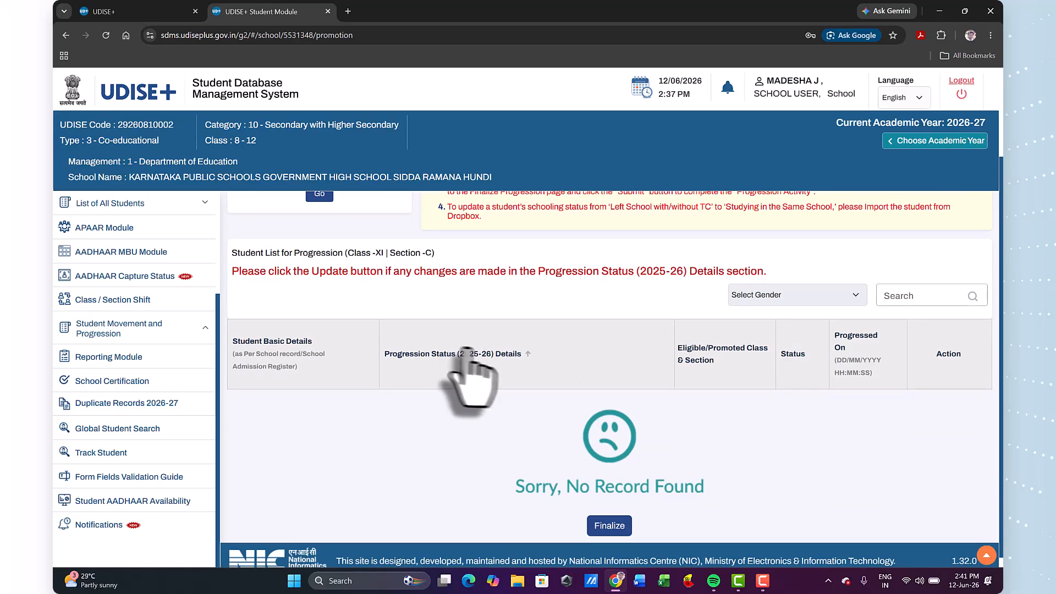
pyautogui.click(610, 526)
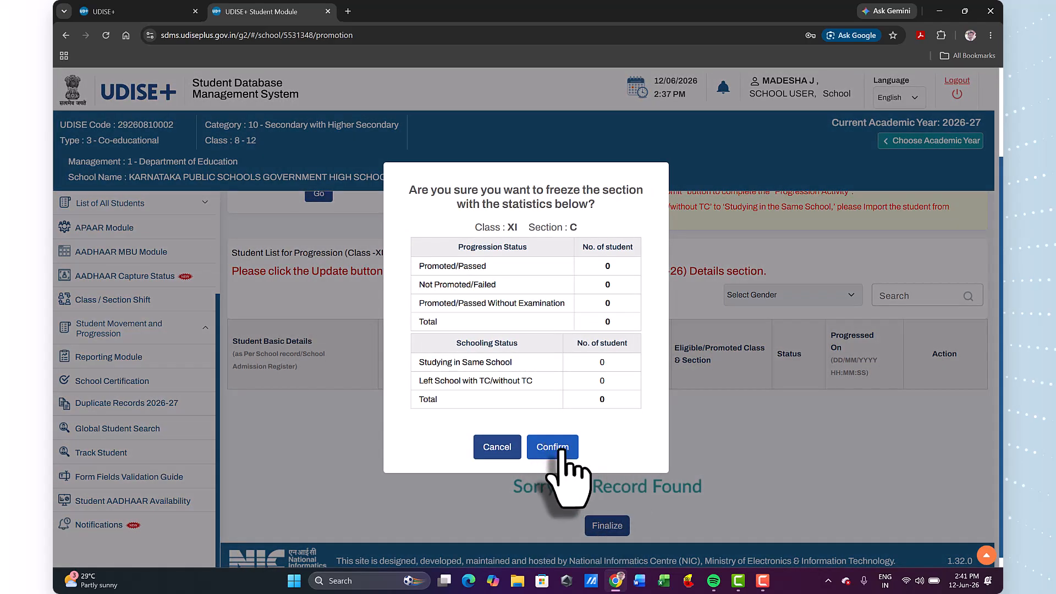
pyautogui.click(561, 453)
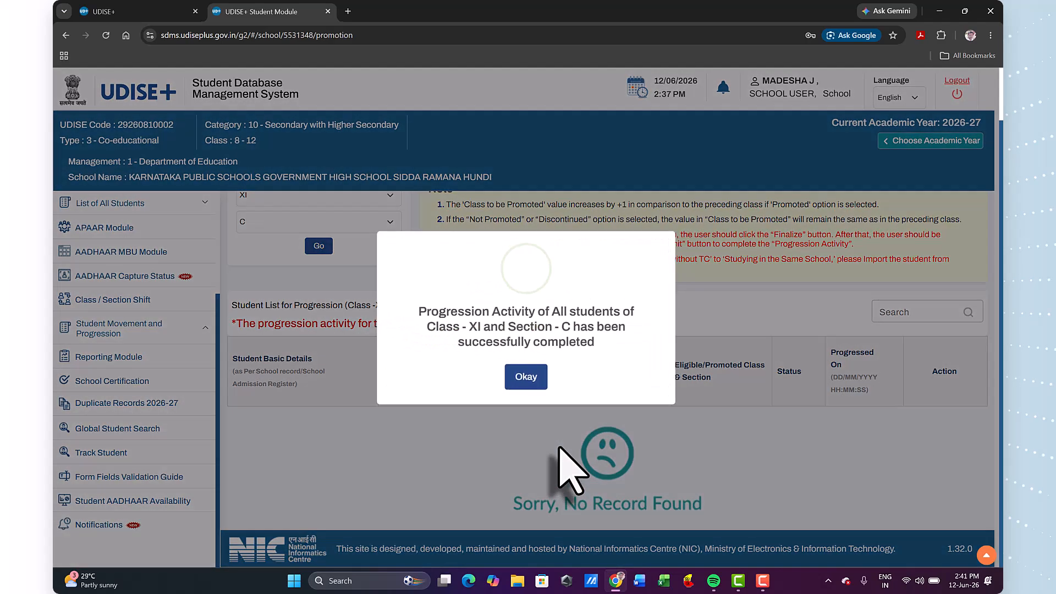
pyautogui.click(527, 376)
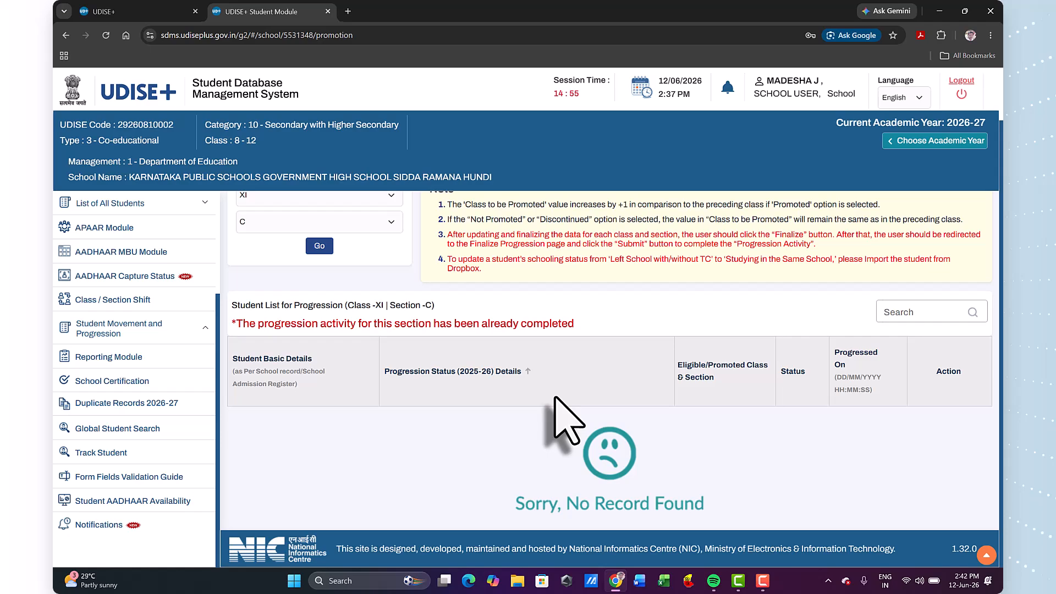
# Load the student progression list for class XII, section A.
pyautogui.scroll(2, 436, 431)
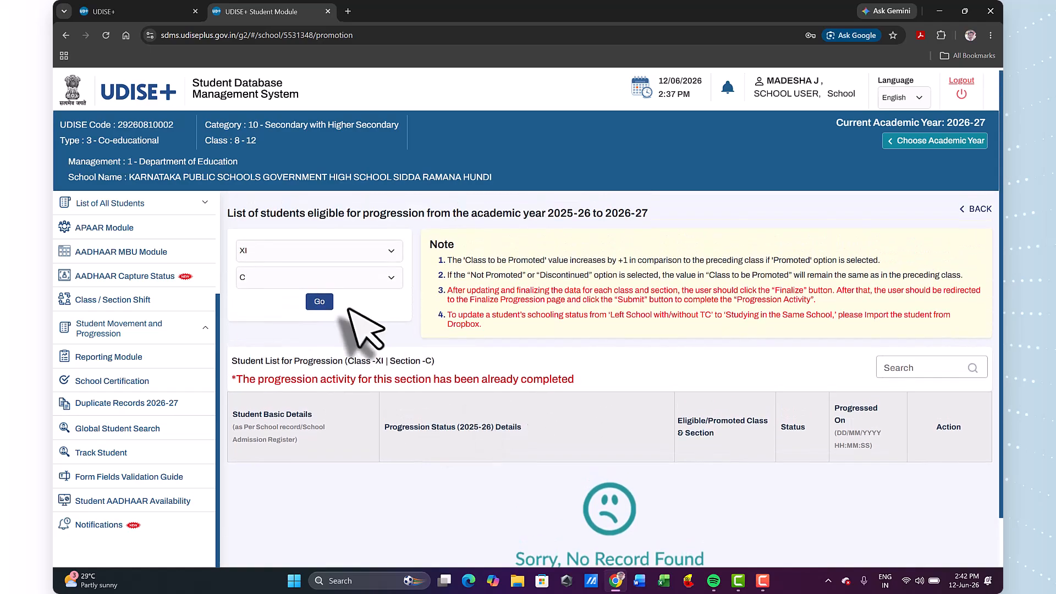
pyautogui.click(335, 249)
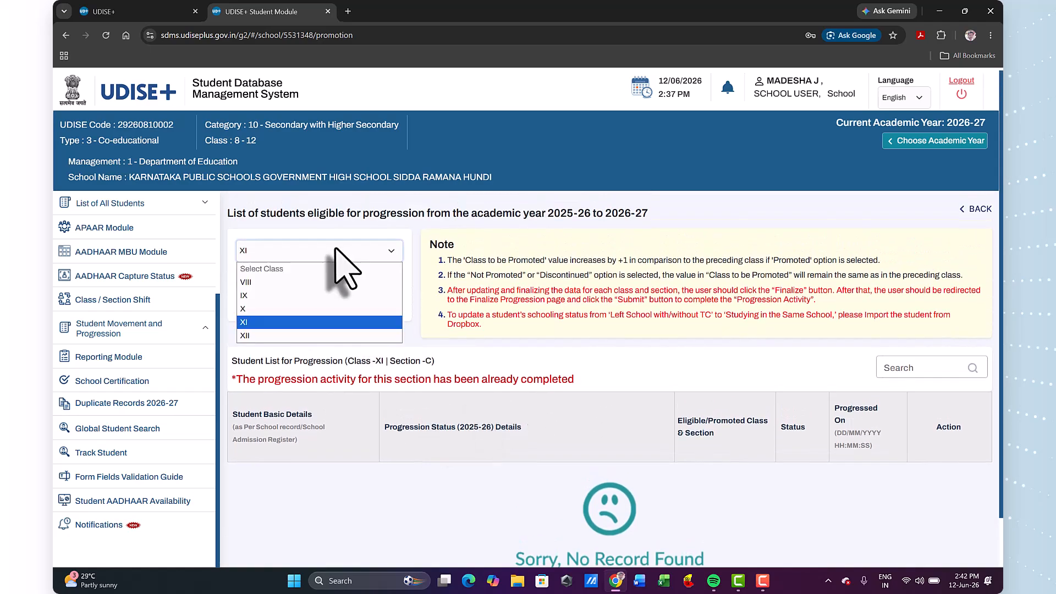
pyautogui.click(284, 334)
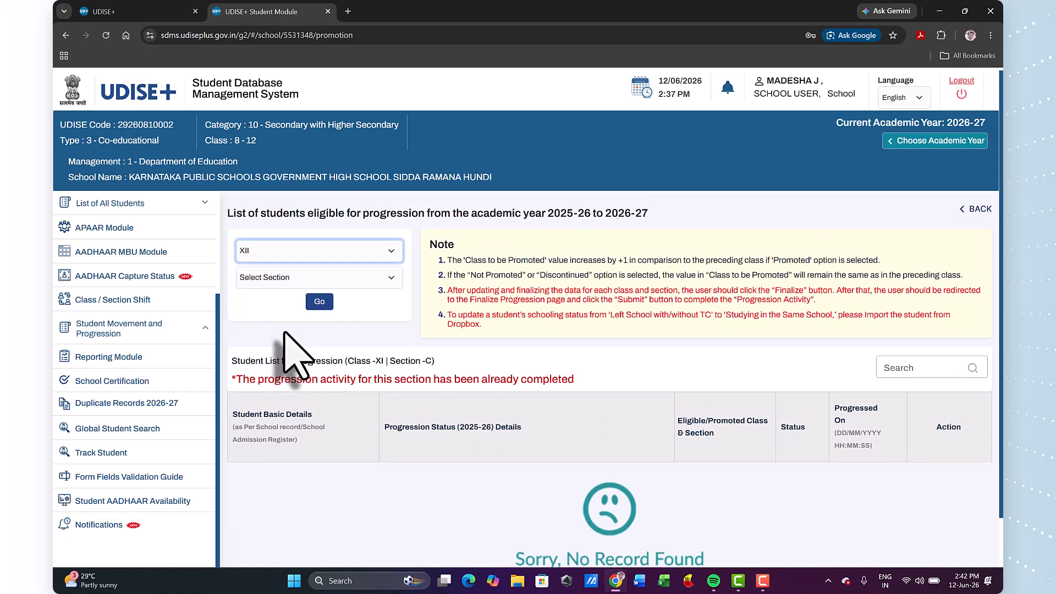
pyautogui.click(277, 277)
pyautogui.click(297, 306)
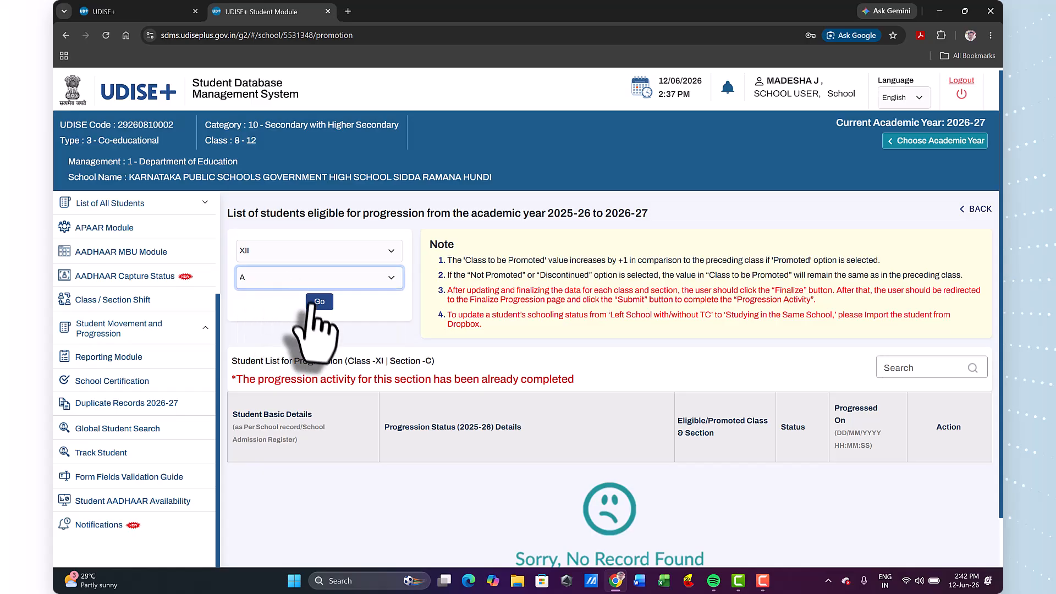
pyautogui.click(320, 304)
# Fill in the first class XII student's progression details: Promoted/Passed, 62% marks, 160 days attended, and schooling status Left School with TC/without TC.
pyautogui.scroll(-4, 462, 306)
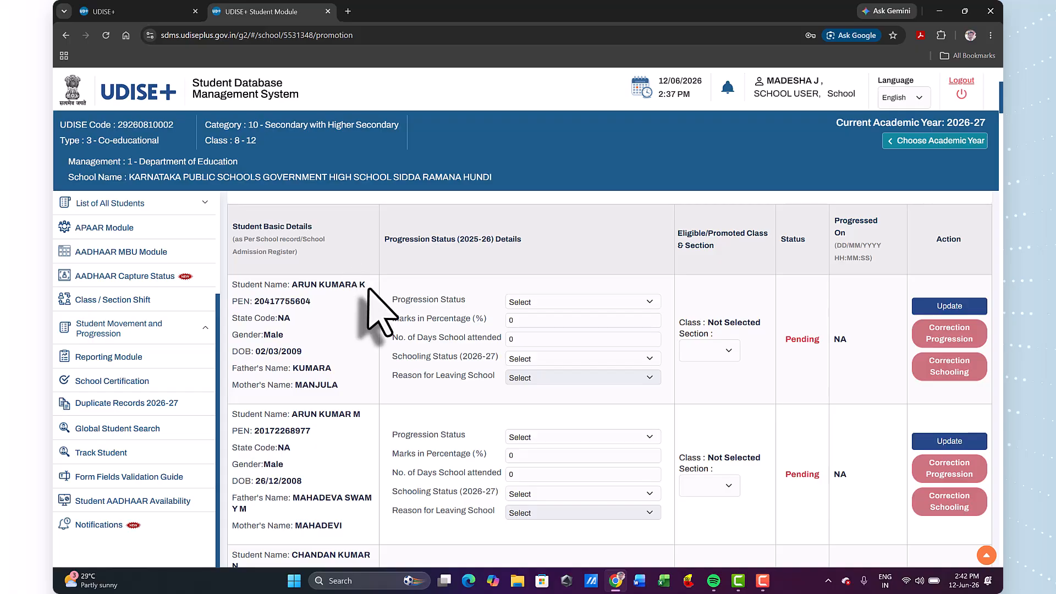
pyautogui.click(557, 304)
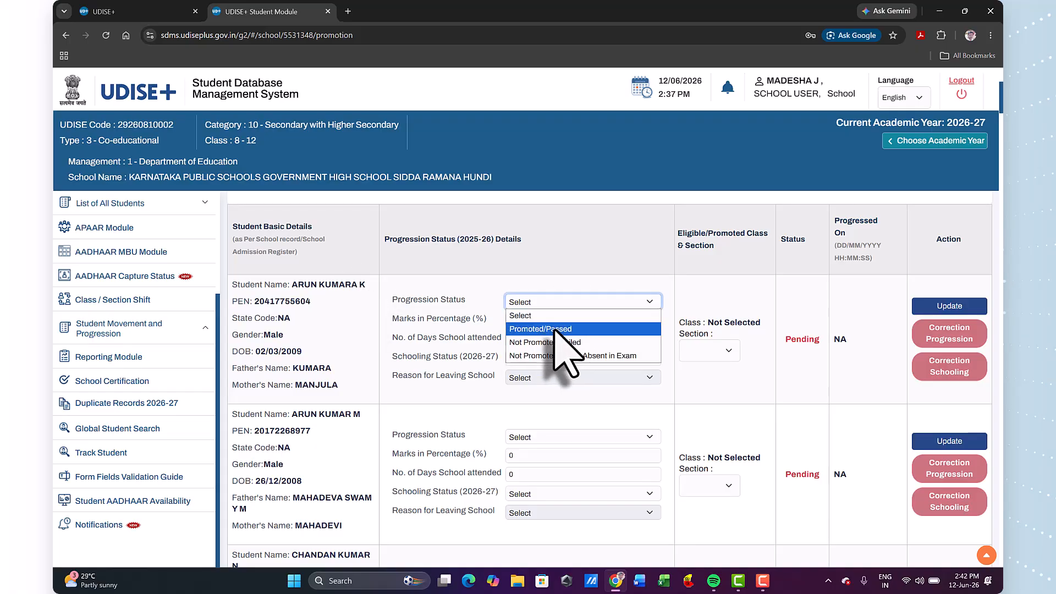
pyautogui.click(556, 328)
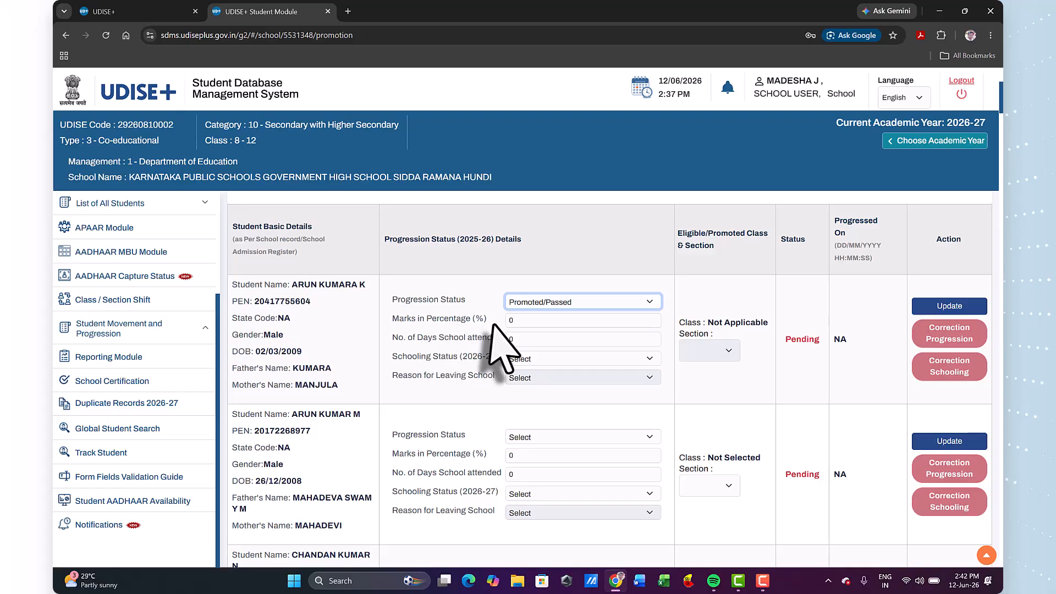
pyautogui.doubleClick(510, 320)
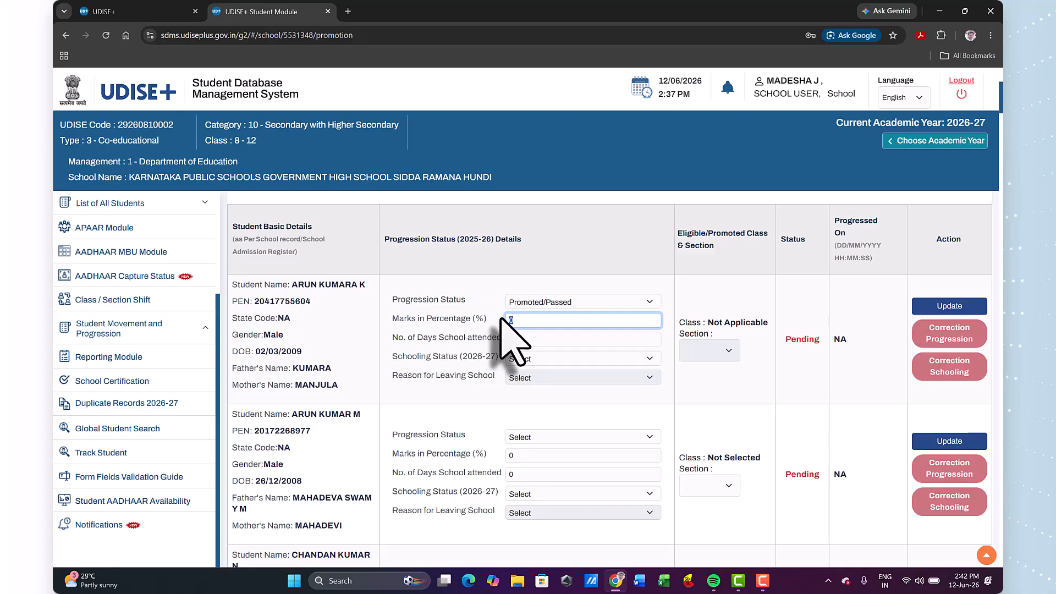
pyautogui.write('62')
pyautogui.doubleClick(514, 339)
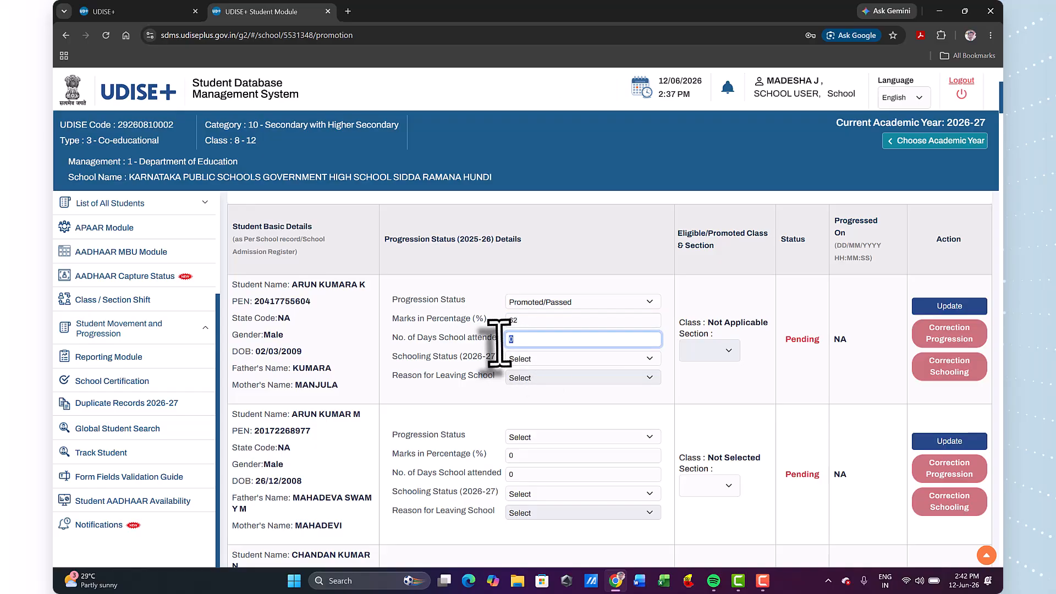
pyautogui.write('1')
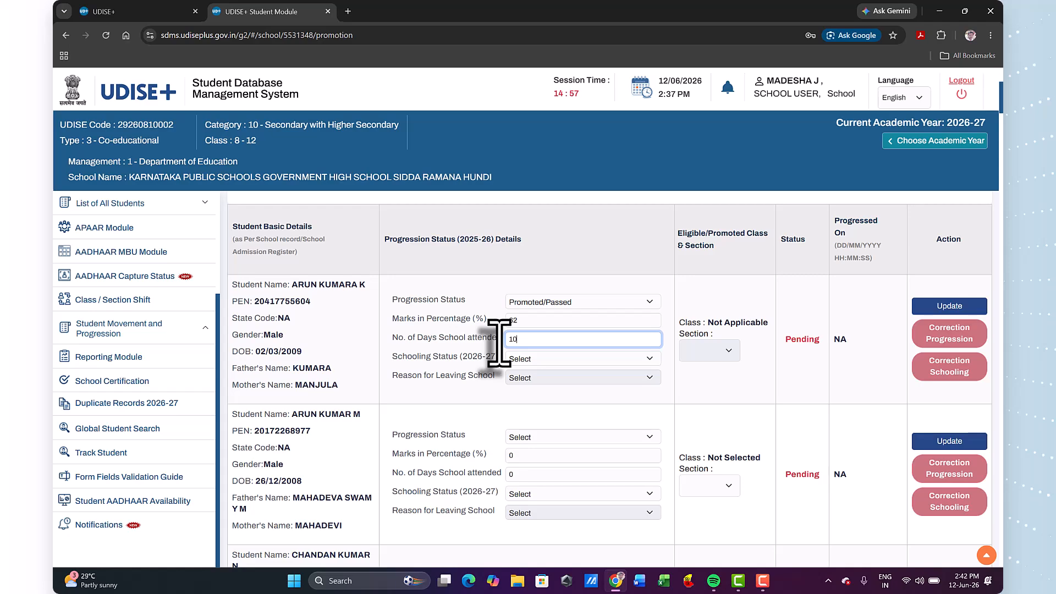
pyautogui.press('BackSpace')
pyautogui.write('6')
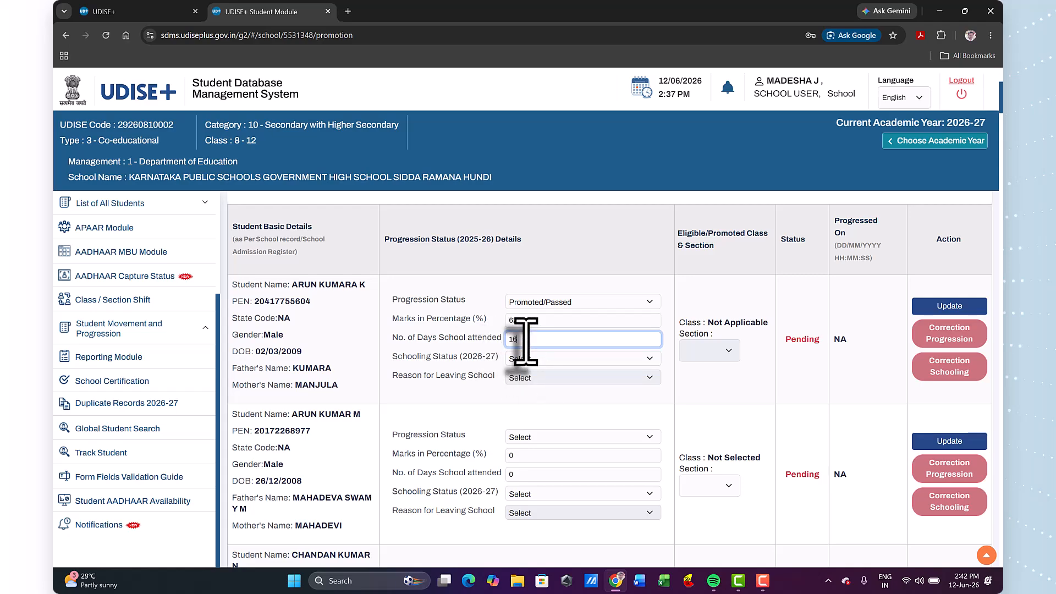
pyautogui.write('0')
pyautogui.click(541, 360)
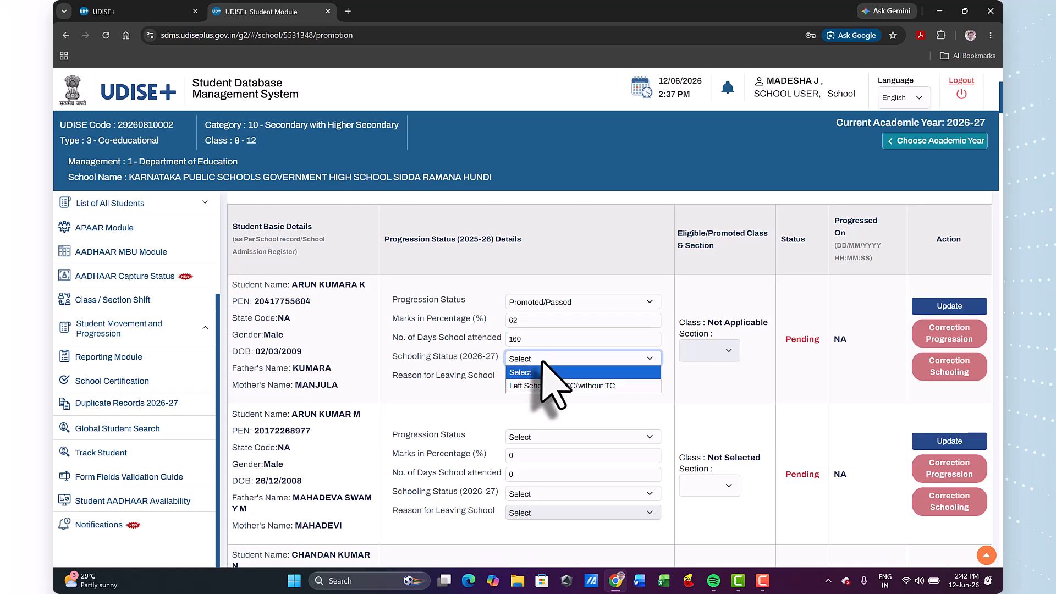
pyautogui.click(561, 385)
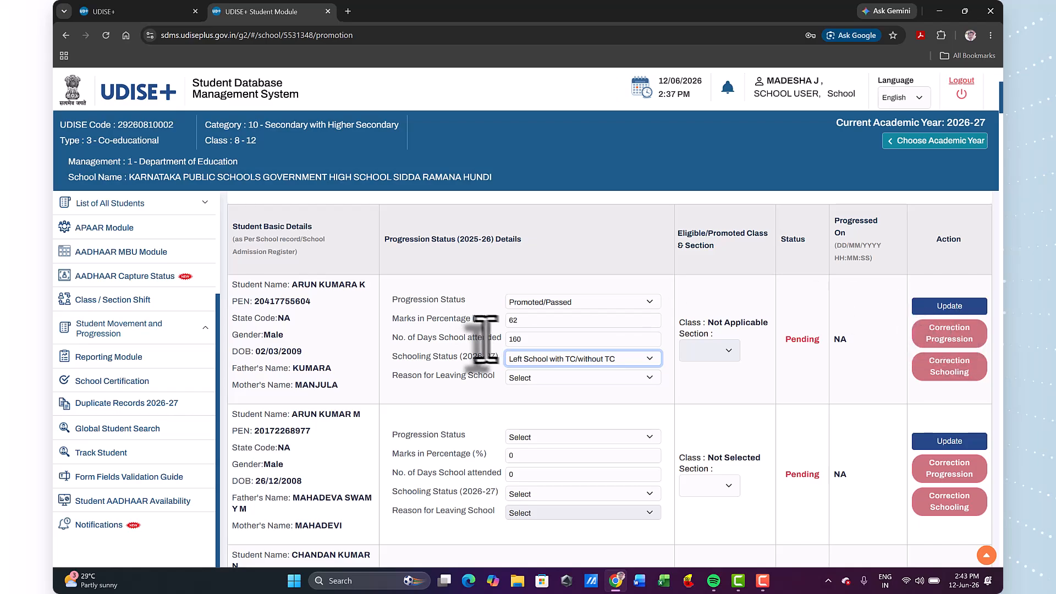
# Look through the remaining student entries in the class XII, section A list down to the Finalize option.
pyautogui.scroll(-10, 554, 377)
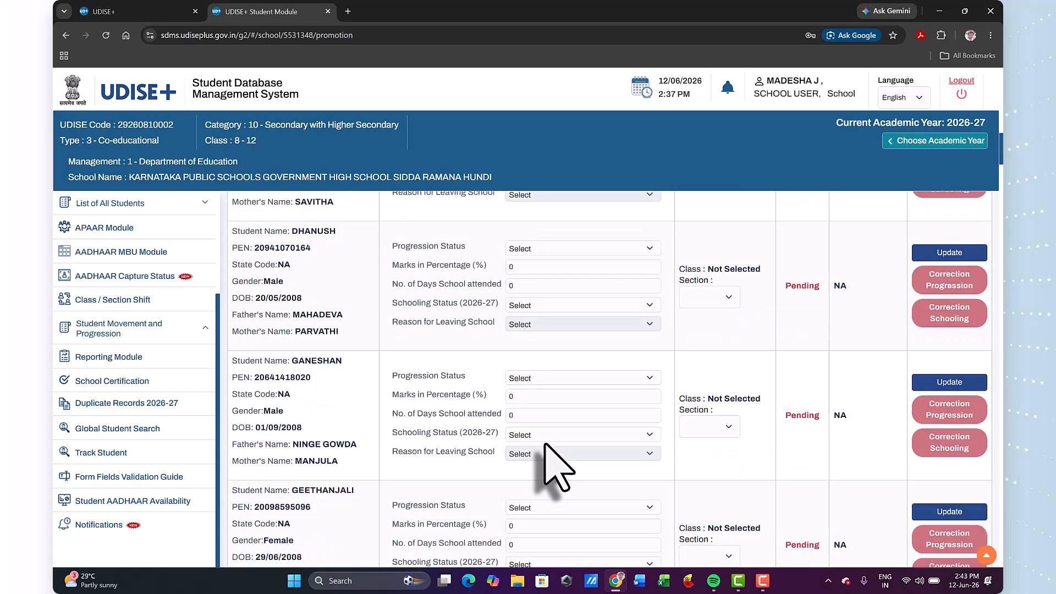
pyautogui.scroll(-20, 556, 468)
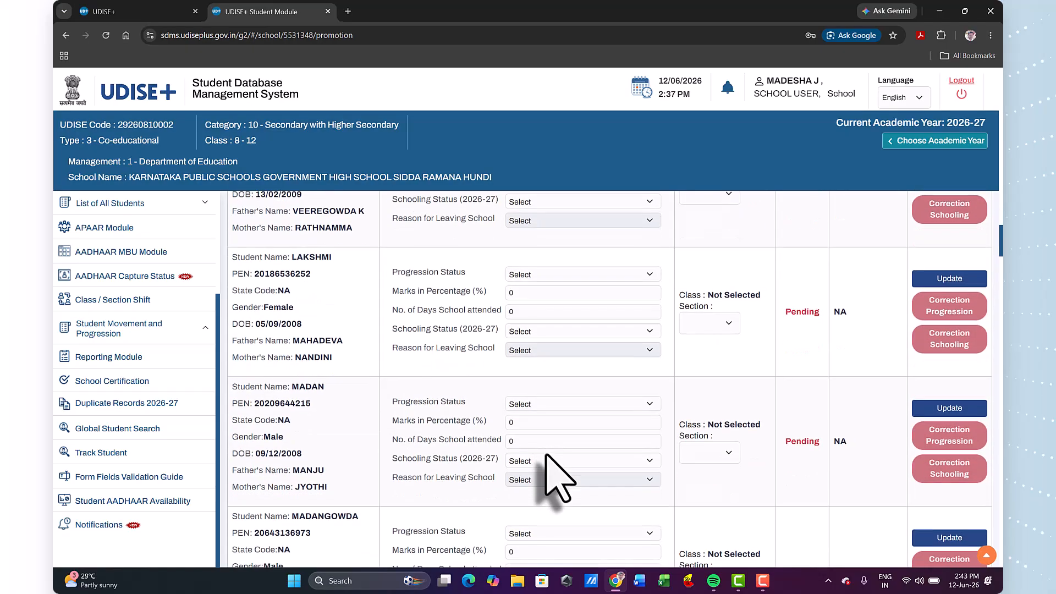
pyautogui.scroll(-20, 556, 475)
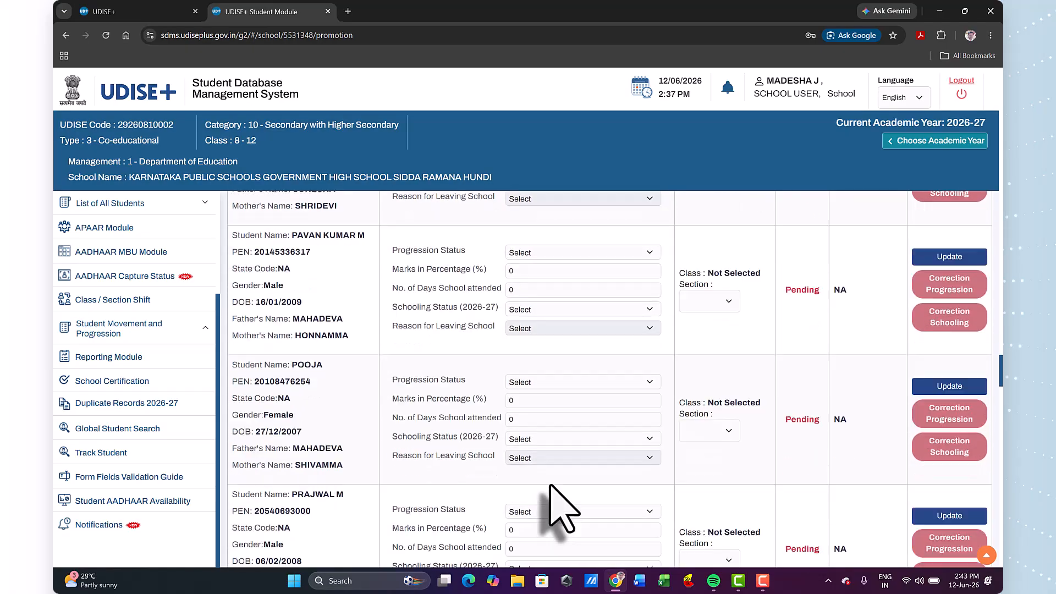
pyautogui.scroll(-20, 562, 509)
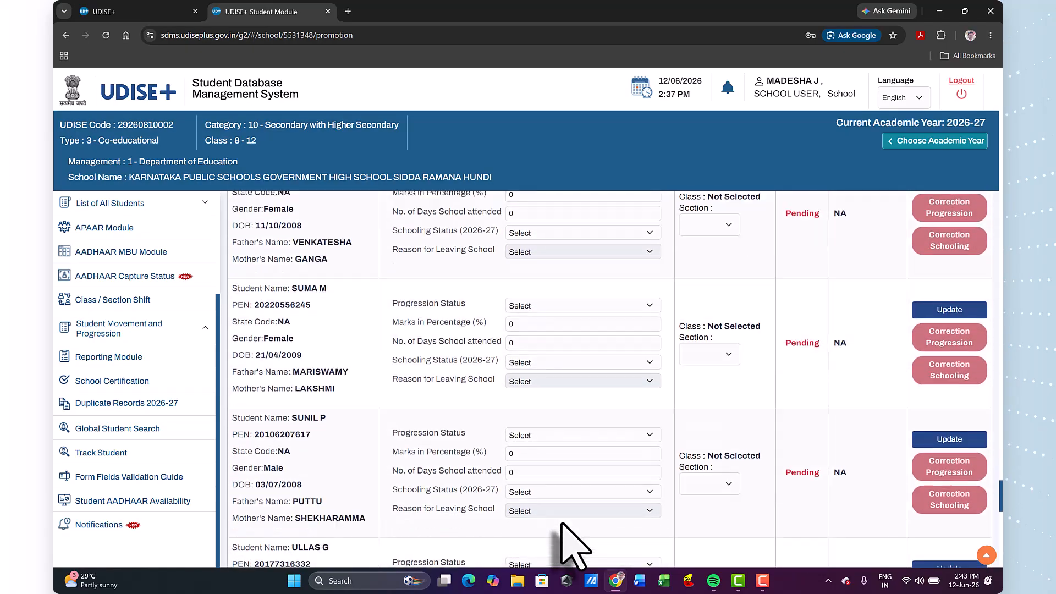
pyautogui.scroll(-10, 562, 527)
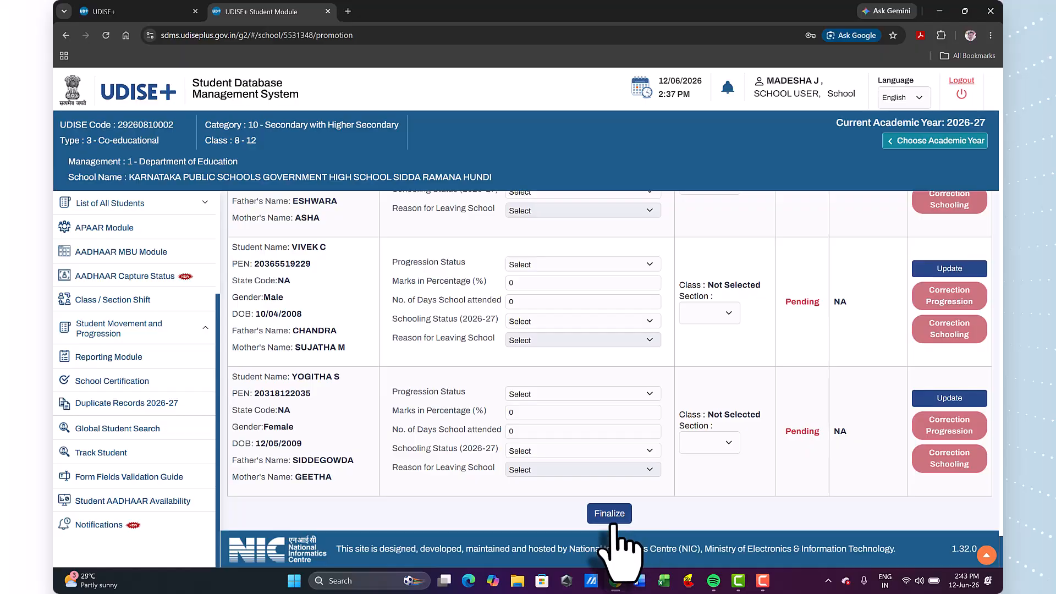